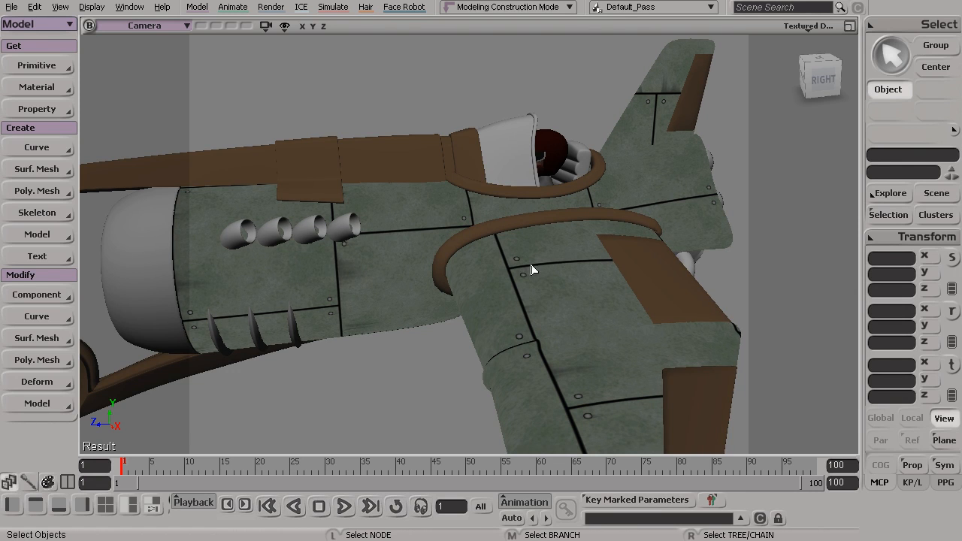
Examine the engine front and its fan blades by selecting several individual blades around the nose cone.
{"action": "key", "text": "s"}
{"action": "left_click_drag", "start_coordinate": [419, 300], "coordinate": [382, 283]}
{"action": "scroll", "coordinate": [385, 282], "scroll_direction": "up", "scroll_amount": 5}
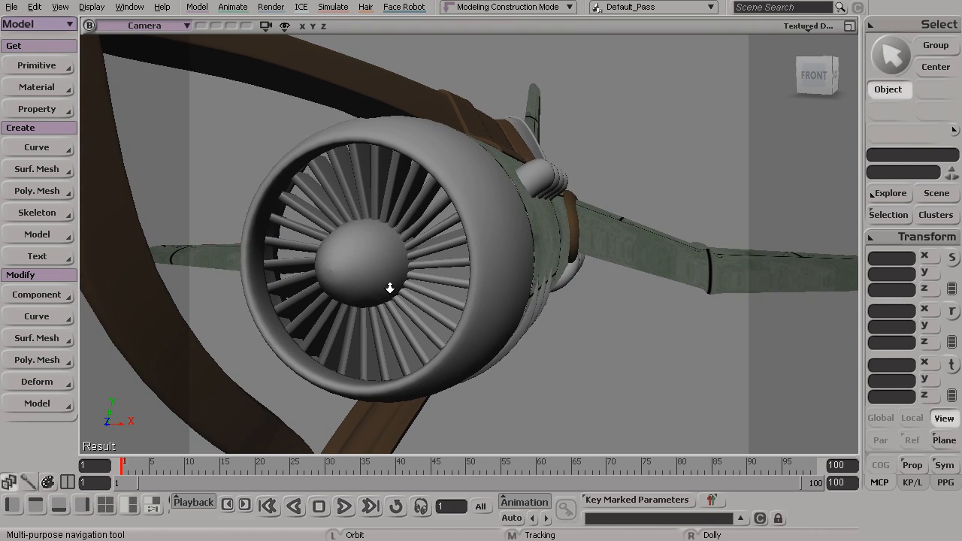
{"action": "key", "text": "s"}
{"action": "left_click_drag", "start_coordinate": [434, 273], "coordinate": [539, 311]}
{"action": "left_click", "coordinate": [499, 280]}
{"action": "left_click", "coordinate": [508, 298]}
{"action": "left_click", "coordinate": [508, 314]}
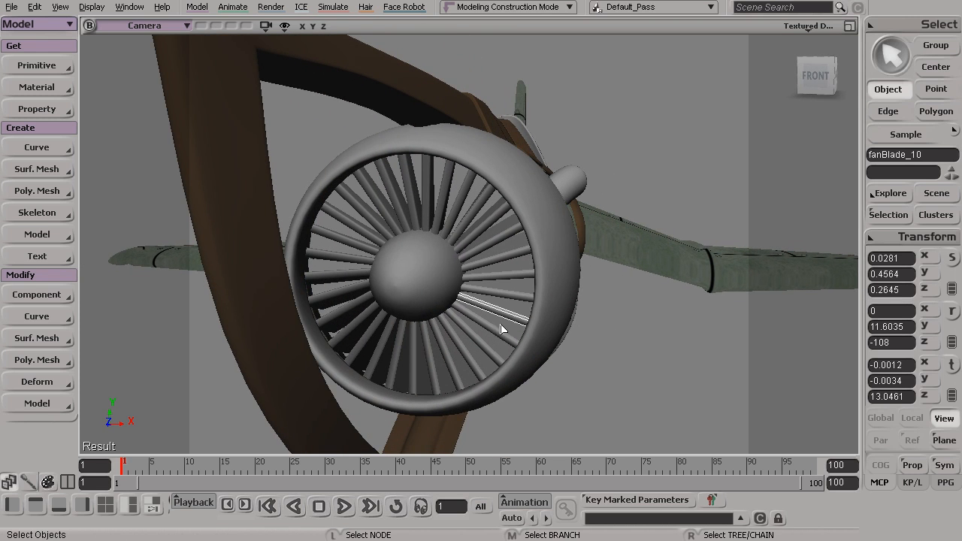
{"action": "key", "text": "s"}
{"action": "left_click_drag", "start_coordinate": [461, 369], "coordinate": [482, 349]}
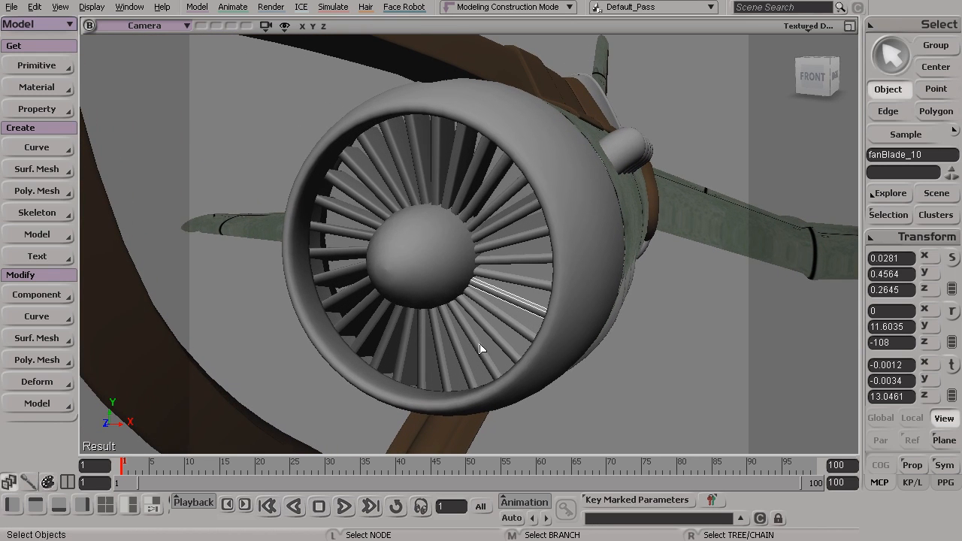
{"action": "left_click", "coordinate": [490, 202]}
{"action": "left_click", "coordinate": [502, 206]}
{"action": "left_click", "coordinate": [523, 230]}
{"action": "left_click", "coordinate": [528, 242]}
{"action": "left_click", "coordinate": [532, 258]}
{"action": "left_click", "coordinate": [534, 278]}
{"action": "left_click_drag", "start_coordinate": [567, 245], "coordinate": [563, 235]}
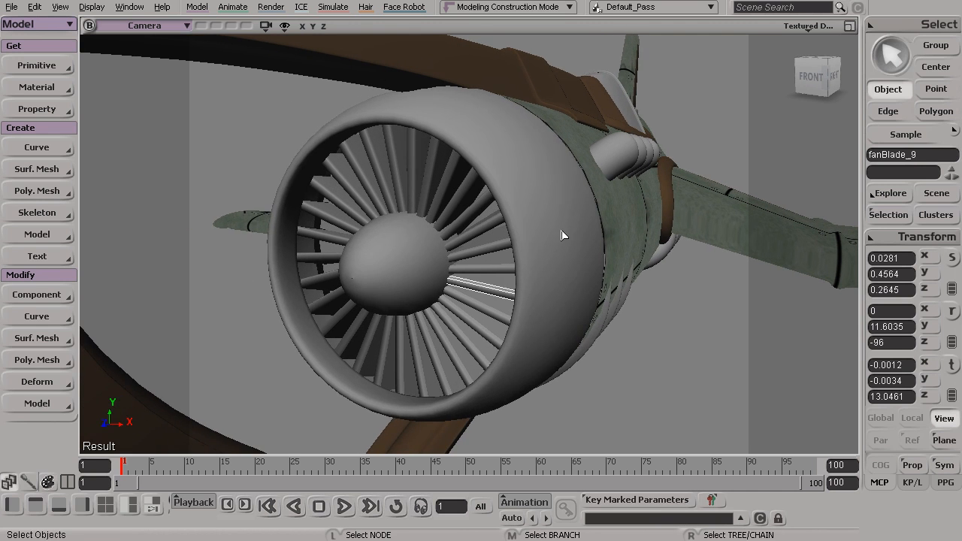
Select the engine cover and give it a new Phong material.
{"action": "left_click", "coordinate": [559, 257]}
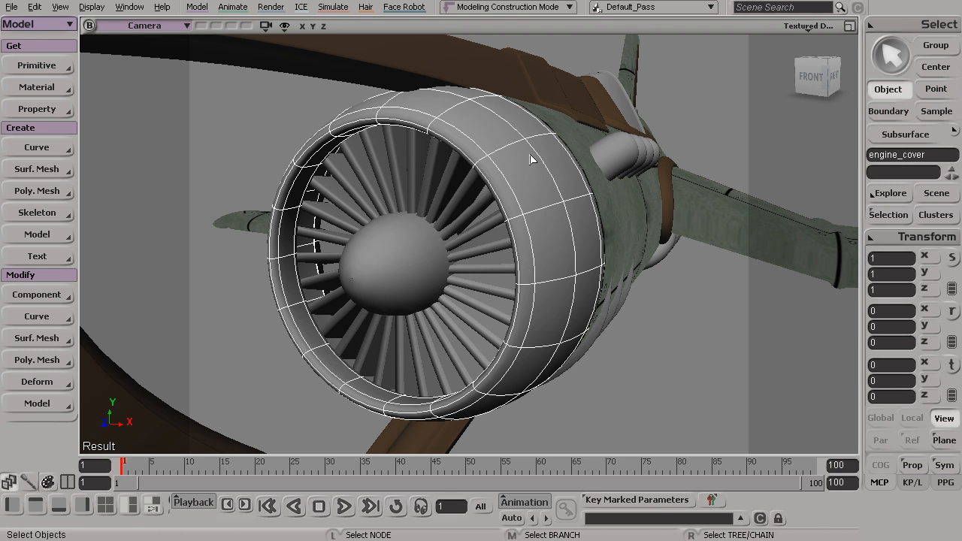
{"action": "left_click", "coordinate": [363, 276]}
{"action": "left_click", "coordinate": [549, 197]}
{"action": "left_click", "coordinate": [50, 92]}
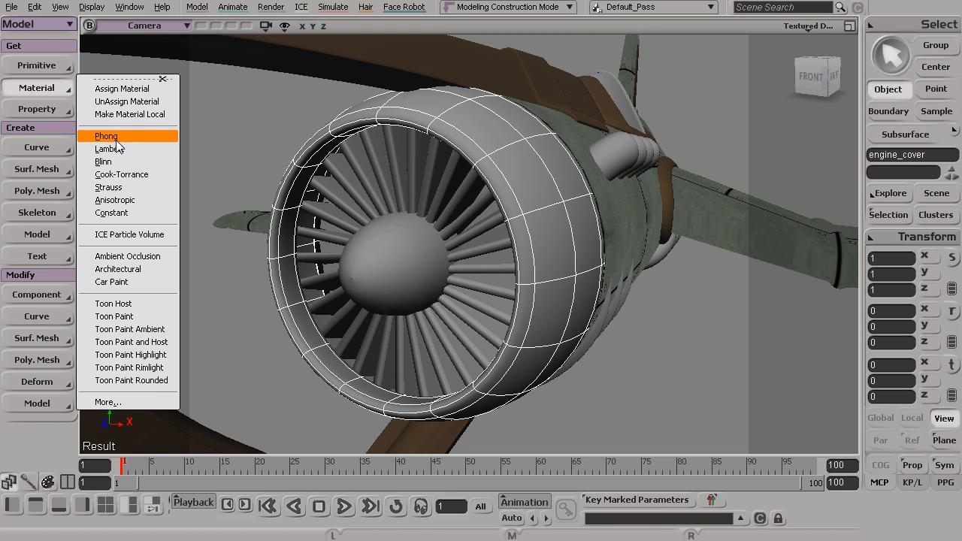
{"action": "left_click", "coordinate": [119, 136]}
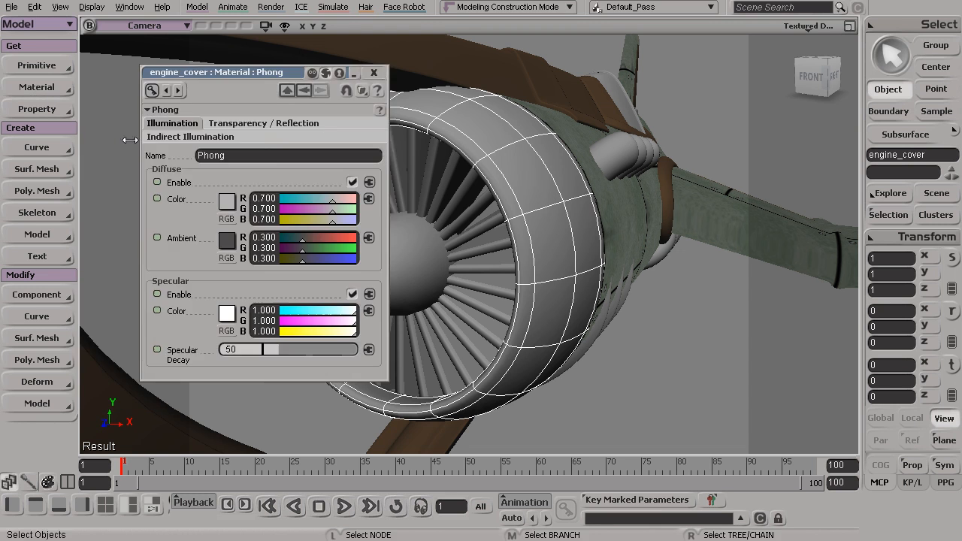
Open the engine cover's diffuse colour for editing and switch the colour picker to the colour wheel.
{"action": "left_click", "coordinate": [229, 203]}
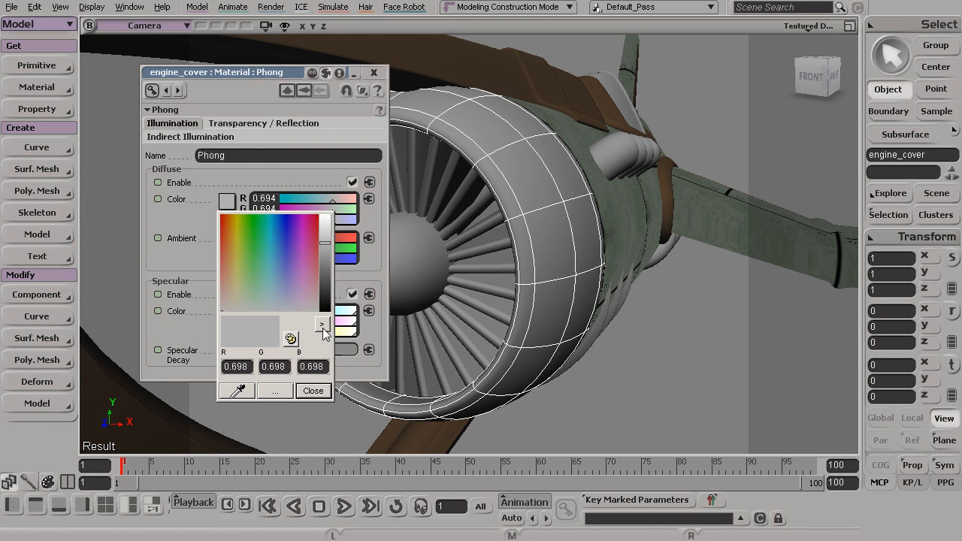
{"action": "left_click", "coordinate": [322, 325]}
{"action": "left_click", "coordinate": [361, 348]}
Try a muted green diffuse colour on the engine cover, about RGB 0.361, 0.488, 0.262.
{"action": "left_click", "coordinate": [262, 253]}
{"action": "left_click_drag", "start_coordinate": [262, 252], "coordinate": [244, 239]}
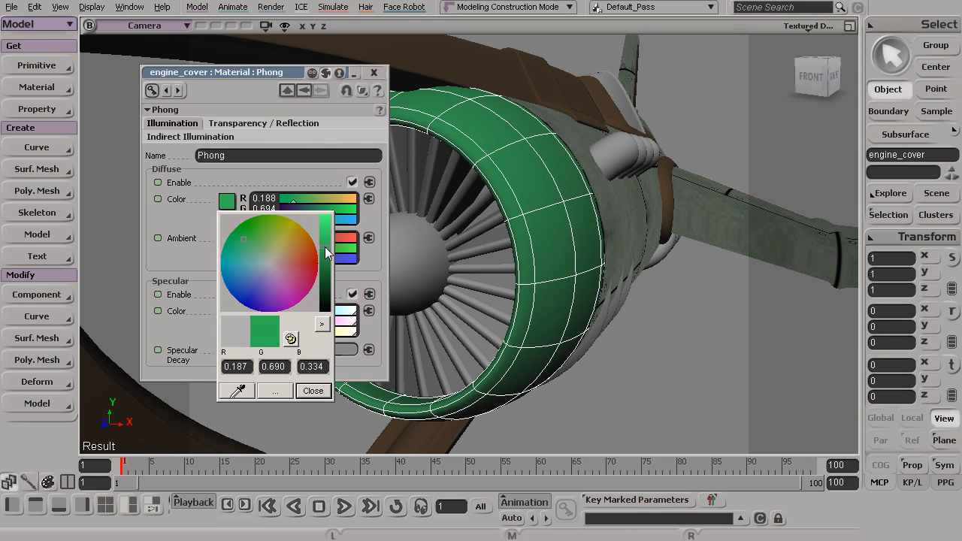
{"action": "left_click_drag", "start_coordinate": [324, 254], "coordinate": [323, 263]}
{"action": "left_click", "coordinate": [254, 252]}
{"action": "mouse_move", "coordinate": [254, 249]}
{"action": "left_mouse_down"}
{"action": "mouse_move", "coordinate": [248, 255]}
{"action": "mouse_move", "coordinate": [269, 241]}
{"action": "left_mouse_up"}
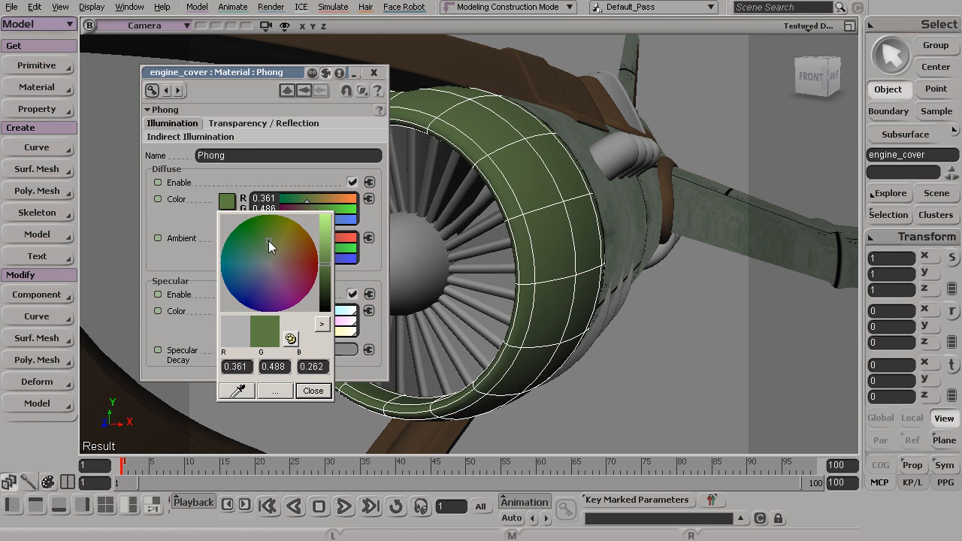
Sample the fuselage's green as the engine cover's diffuse colour and shift it to about RGB 0.238, 0.306, 0.236.
{"action": "left_click", "coordinate": [237, 391]}
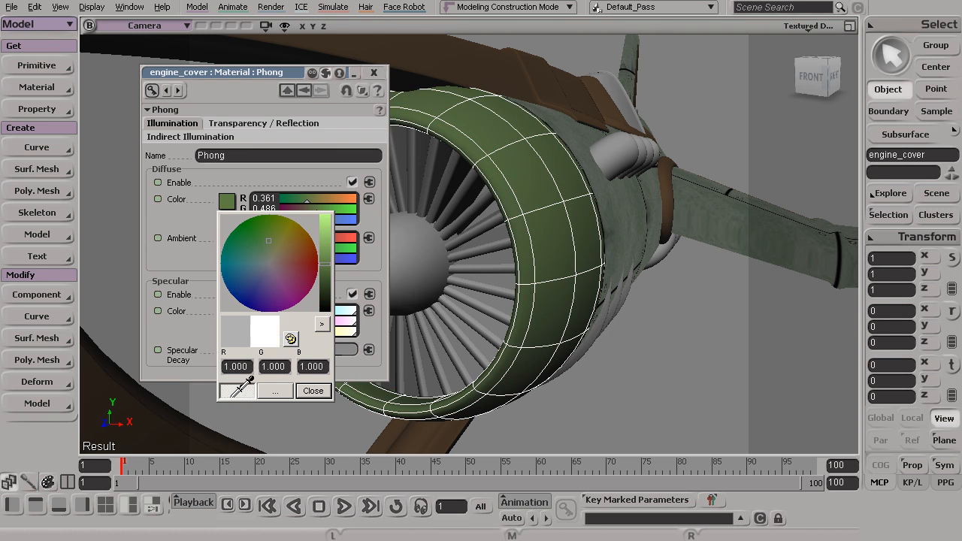
{"action": "left_click", "coordinate": [614, 236]}
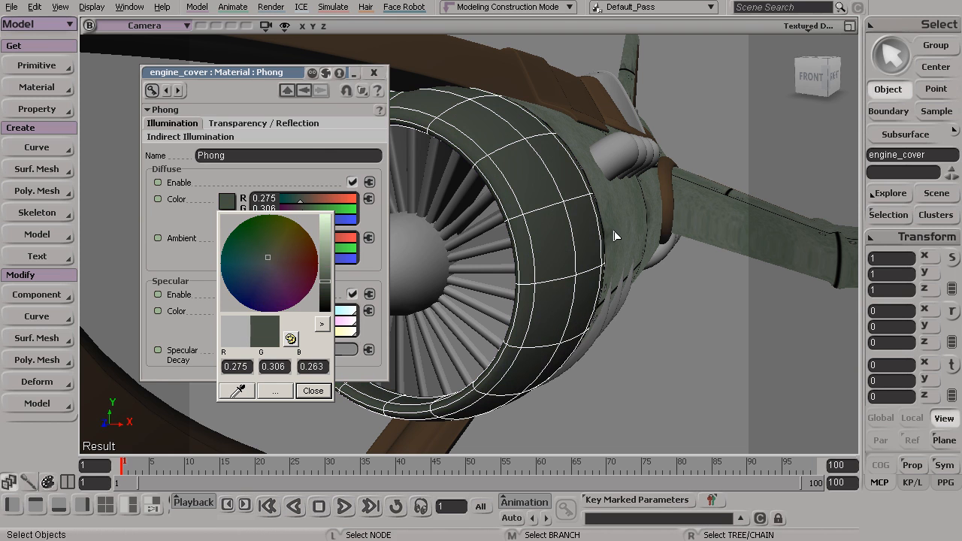
{"action": "left_click", "coordinate": [265, 254]}
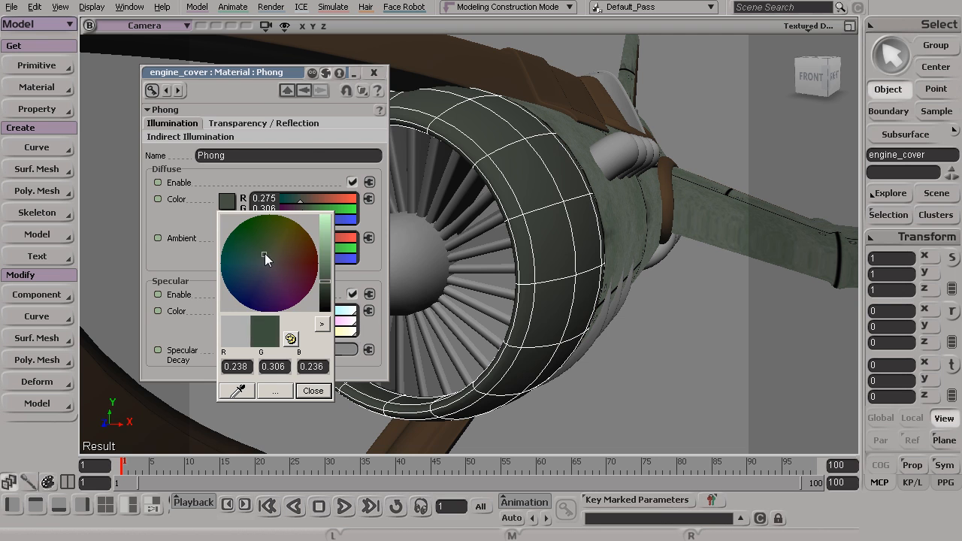
{"action": "left_click", "coordinate": [642, 362]}
Cycle the diffuse colour sliders through the RGB, HLS and HSV models, leave them on HLS, and close the material properties.
{"action": "key", "text": "s"}
{"action": "mouse_move", "coordinate": [538, 385]}
{"action": "left_mouse_down"}
{"action": "mouse_move", "coordinate": [518, 387]}
{"action": "mouse_move", "coordinate": [583, 386]}
{"action": "mouse_move", "coordinate": [522, 372]}
{"action": "mouse_move", "coordinate": [554, 381]}
{"action": "left_mouse_up"}
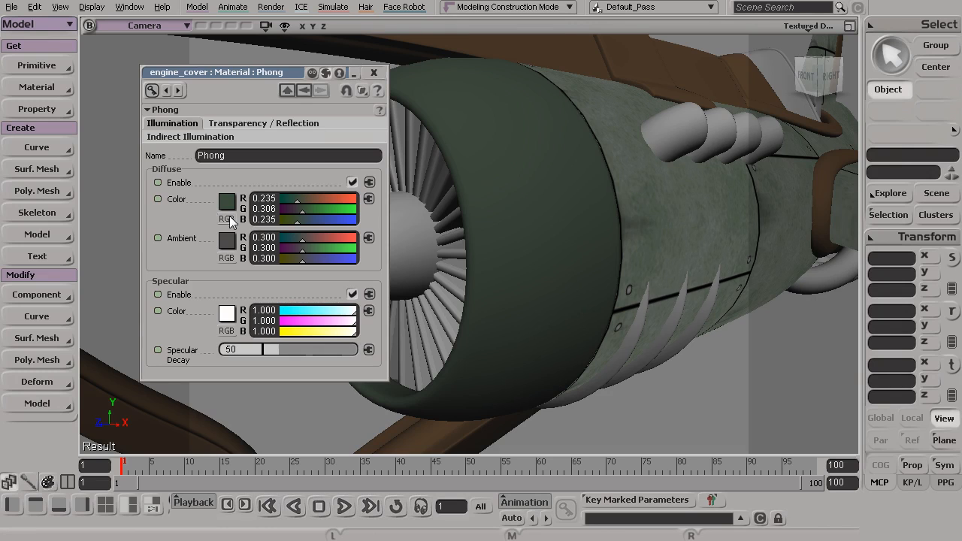
{"action": "left_click", "coordinate": [227, 218]}
{"action": "left_click", "coordinate": [228, 219]}
{"action": "left_click", "coordinate": [228, 220]}
{"action": "left_click", "coordinate": [227, 219]}
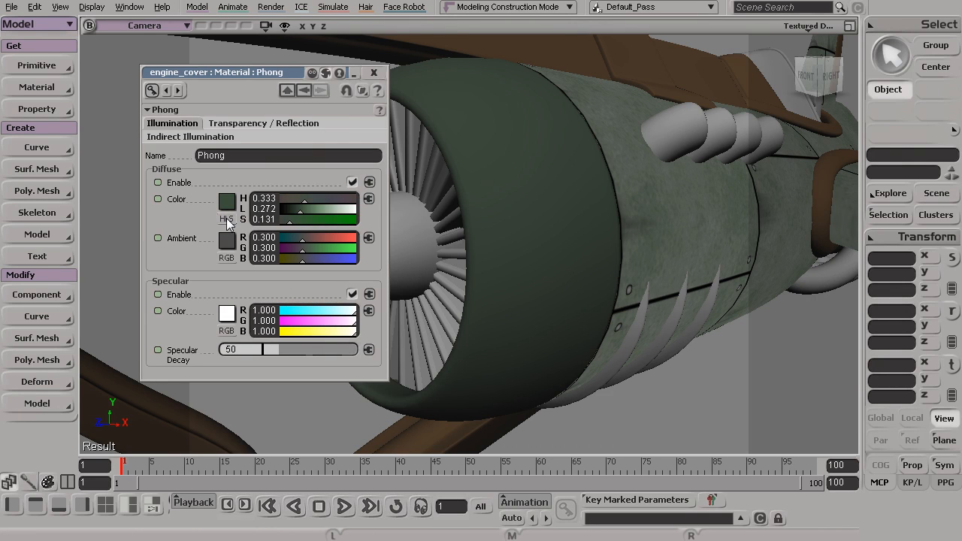
{"action": "left_click", "coordinate": [227, 220]}
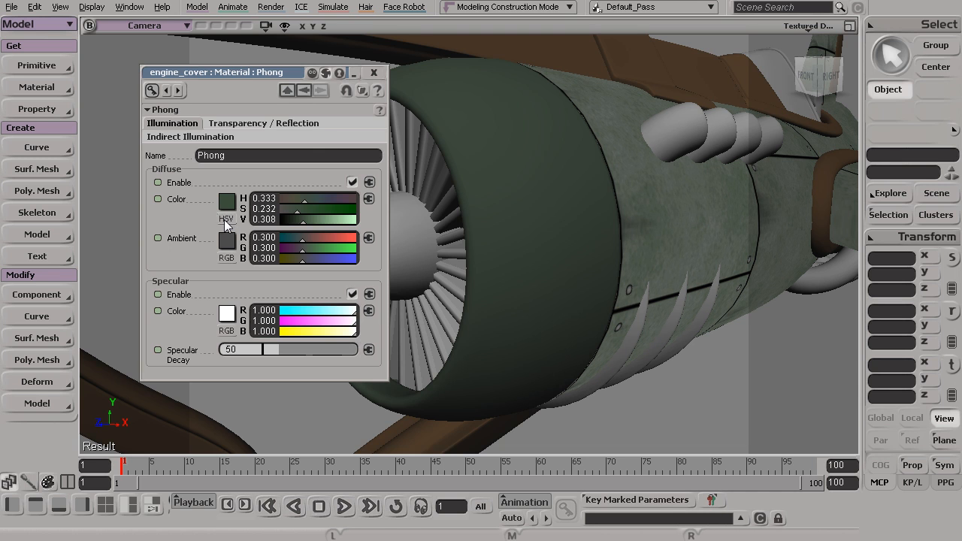
{"action": "left_click", "coordinate": [226, 219]}
{"action": "left_click", "coordinate": [226, 220]}
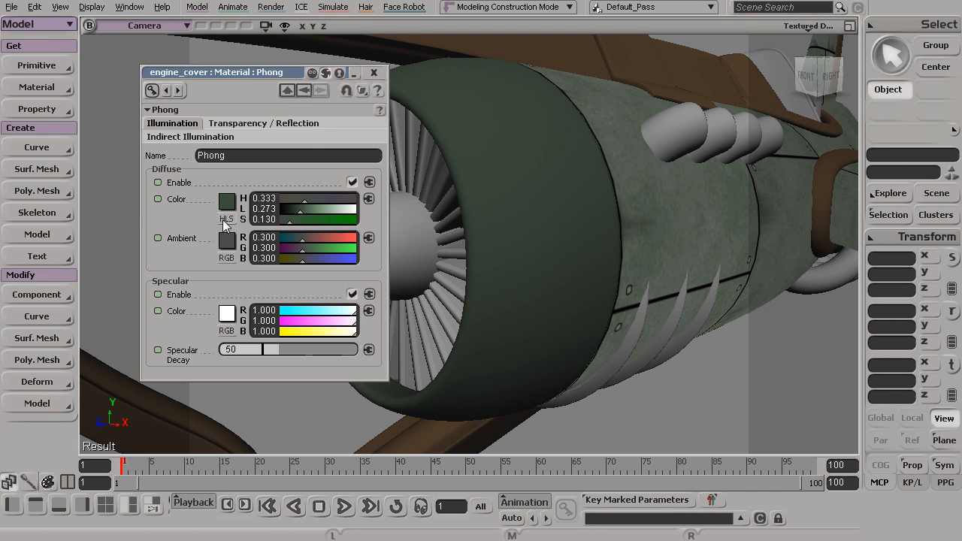
{"action": "left_click", "coordinate": [296, 212]}
{"action": "left_click", "coordinate": [373, 72]}
Select the turbine nose in the centre of the fan and give it a new Phong material.
{"action": "key", "text": "s"}
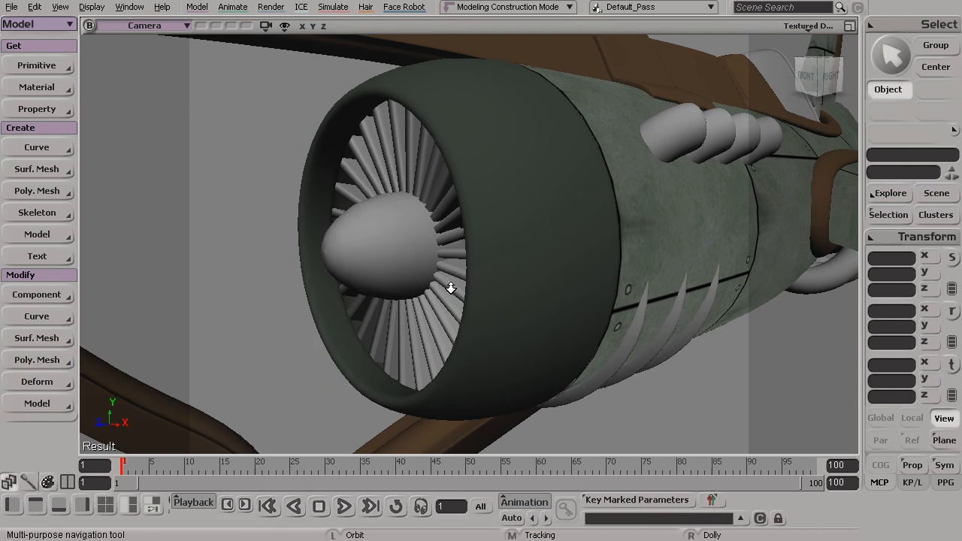
{"action": "right_click_drag", "start_coordinate": [451, 288], "coordinate": [253, 233]}
{"action": "mouse_move", "coordinate": [338, 273]}
{"action": "left_mouse_down"}
{"action": "mouse_move", "coordinate": [318, 273]}
{"action": "mouse_move", "coordinate": [342, 273]}
{"action": "left_mouse_up"}
{"action": "right_click_drag", "start_coordinate": [341, 273], "coordinate": [439, 321]}
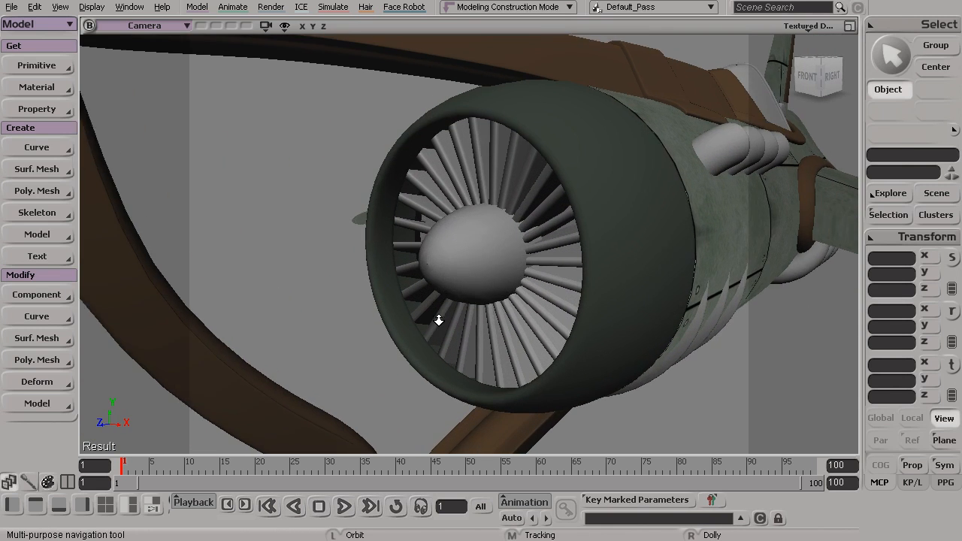
{"action": "key", "text": "space"}
{"action": "left_click", "coordinate": [444, 278]}
{"action": "left_click", "coordinate": [49, 89]}
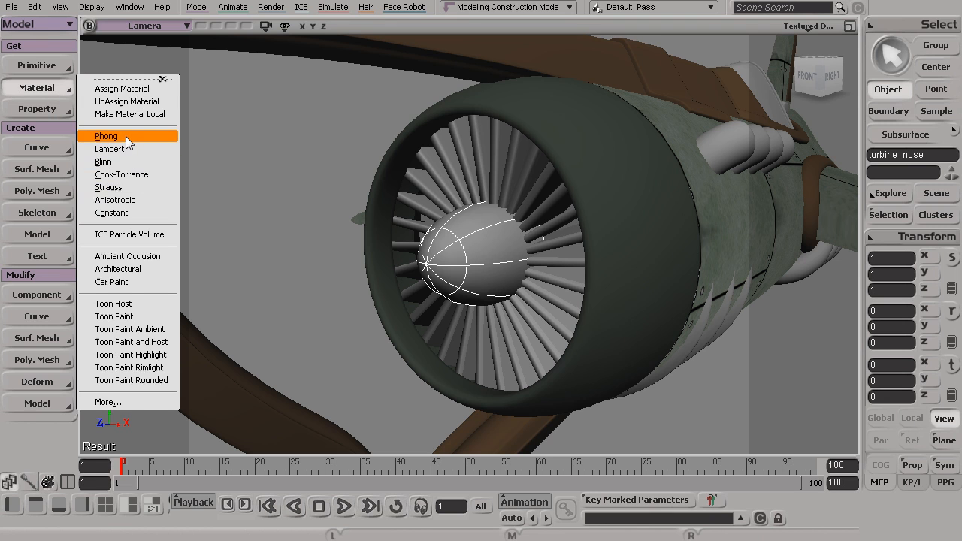
{"action": "left_click", "coordinate": [125, 136]}
Set the turbine nose's diffuse colour to orange, about RGB 1.000, 0.651, 0.232, then close its properties and deselect it.
{"action": "left_click", "coordinate": [227, 201]}
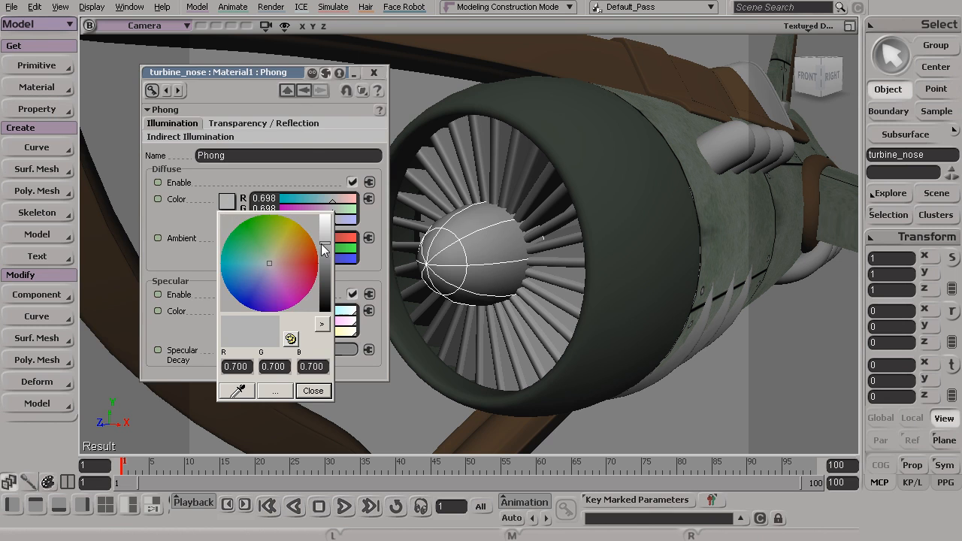
{"action": "left_click", "coordinate": [311, 240]}
{"action": "mouse_move", "coordinate": [321, 237]}
{"action": "left_mouse_down"}
{"action": "mouse_move", "coordinate": [328, 212]}
{"action": "mouse_move", "coordinate": [302, 243]}
{"action": "left_mouse_up"}
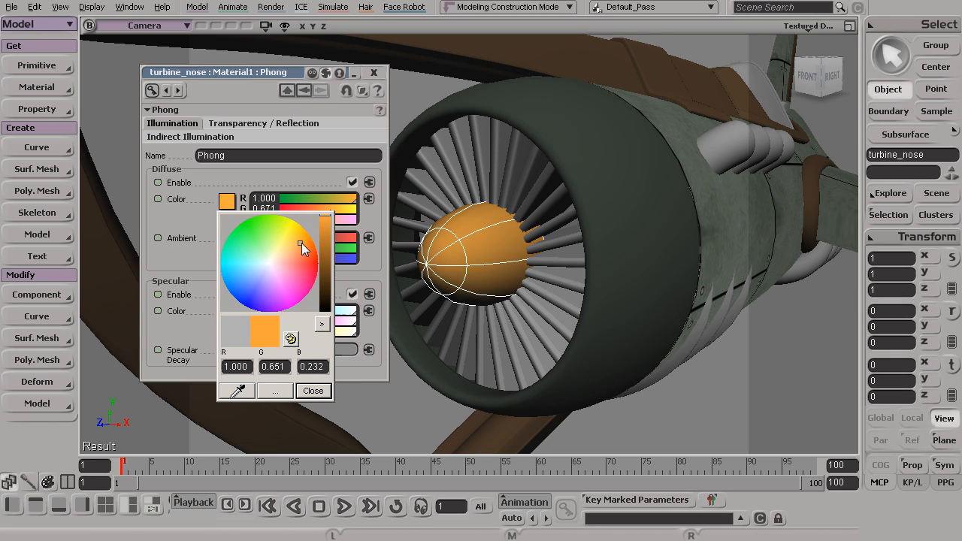
{"action": "left_click", "coordinate": [313, 391]}
{"action": "left_click", "coordinate": [375, 73]}
{"action": "left_click", "coordinate": [329, 161]}
Pick through the fan blades beside the turbine nose and leave fanBlade_9 selected.
{"action": "key", "text": "s"}
{"action": "left_click_drag", "start_coordinate": [499, 305], "coordinate": [442, 315]}
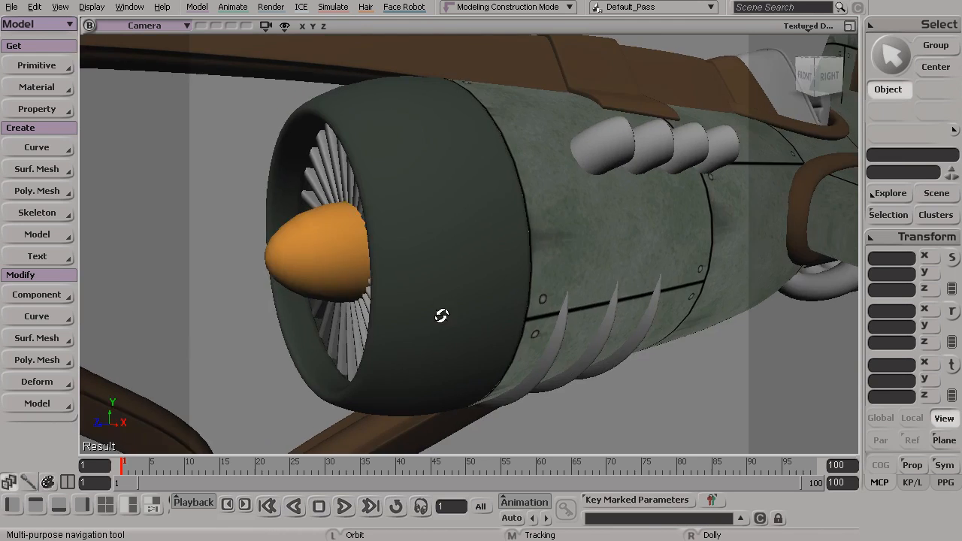
{"action": "right_click_drag", "start_coordinate": [442, 316], "coordinate": [305, 279]}
{"action": "left_click_drag", "start_coordinate": [305, 279], "coordinate": [490, 268]}
{"action": "key", "text": "space"}
{"action": "left_click", "coordinate": [479, 273]}
{"action": "left_click", "coordinate": [482, 283]}
{"action": "left_click", "coordinate": [482, 302]}
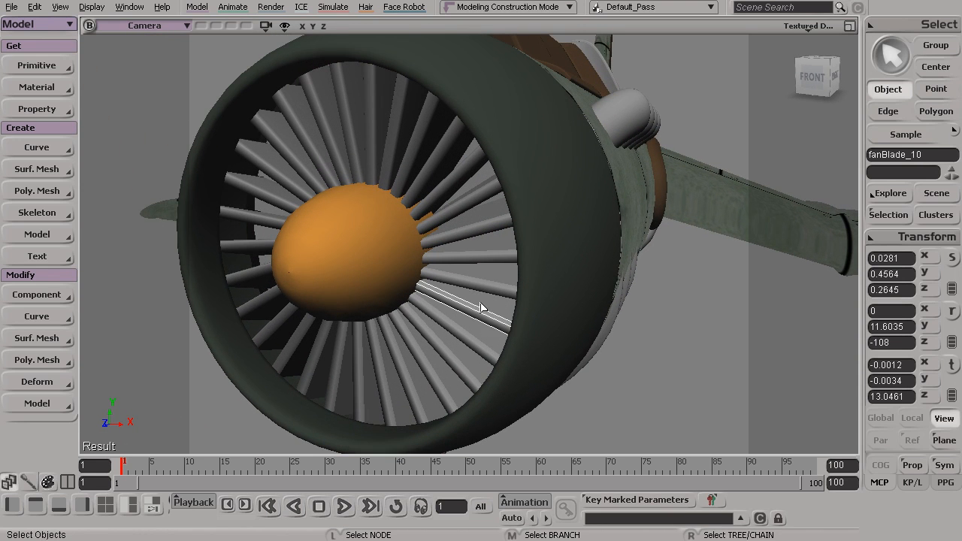
{"action": "left_click", "coordinate": [479, 282]}
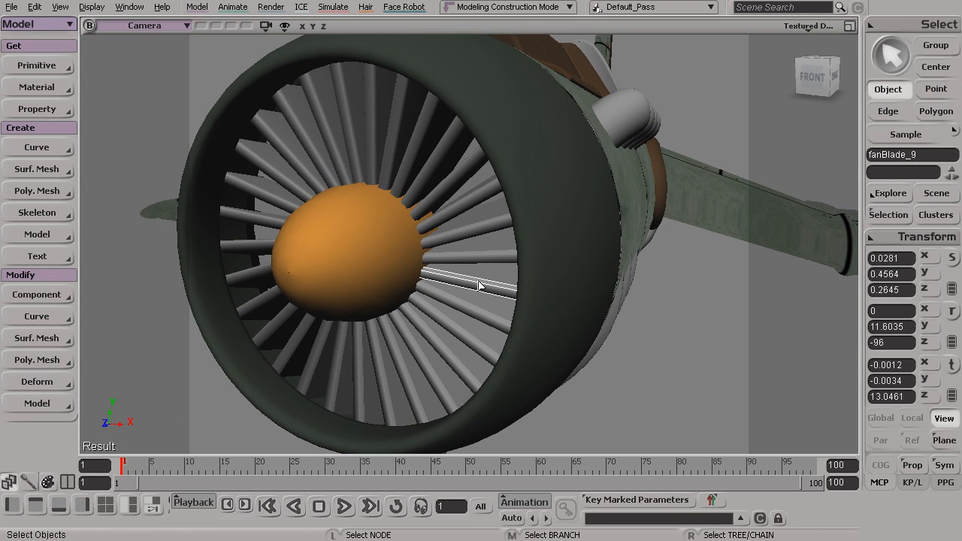
{"action": "left_click", "coordinate": [48, 91]}
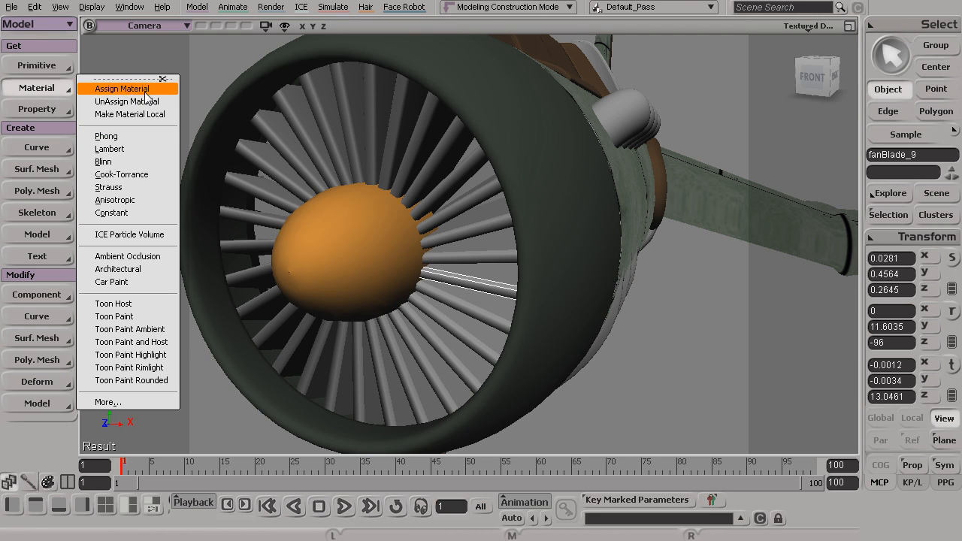
{"action": "left_click", "coordinate": [412, 168]}
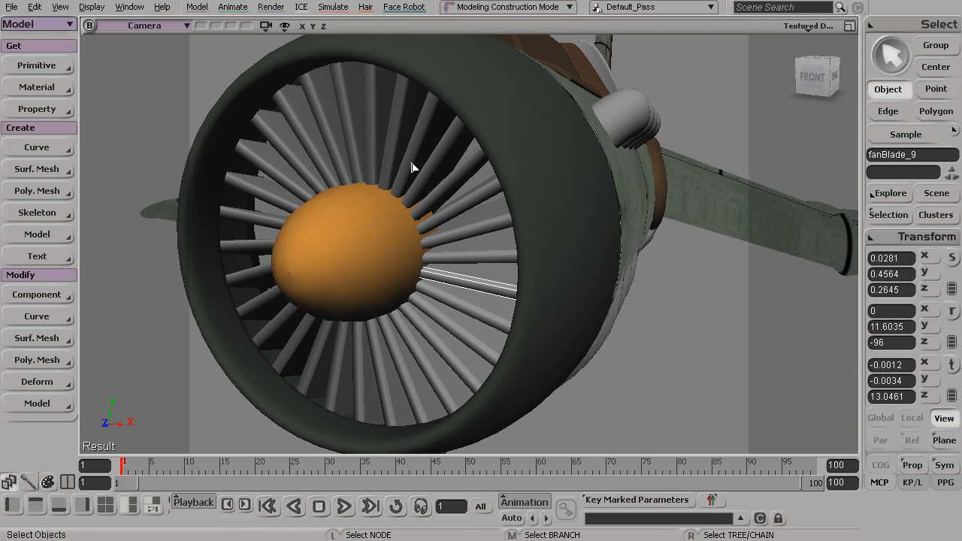
Open the Material Manager, move it clear of the fan's left half, and create a new Phong material.
{"action": "key", "text": "ctrl"}
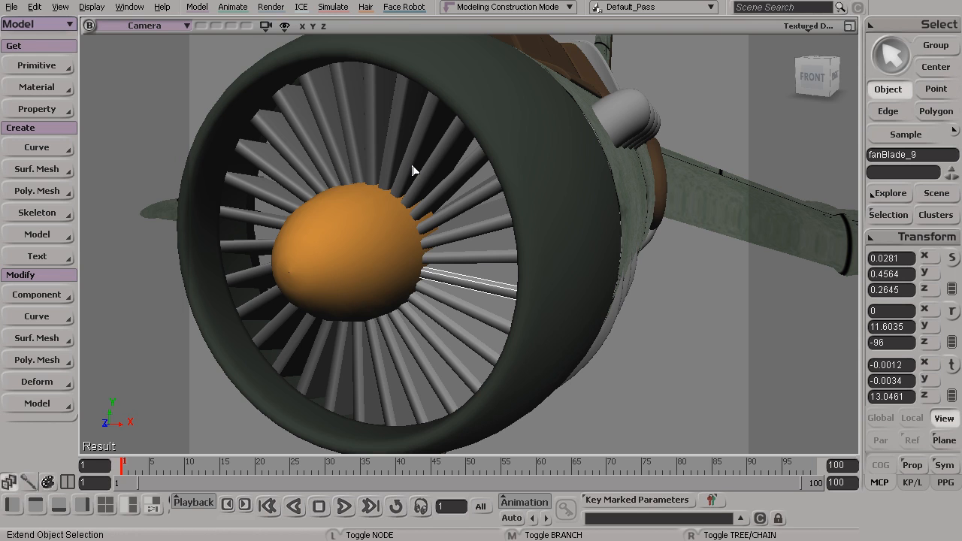
{"action": "key", "text": "ctrl+7"}
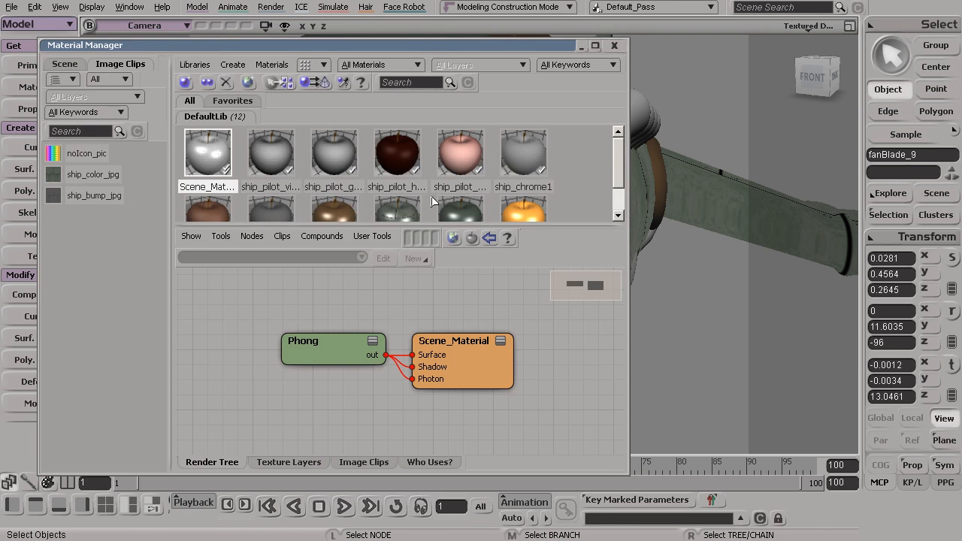
{"action": "left_click_drag", "start_coordinate": [441, 41], "coordinate": [746, 36]}
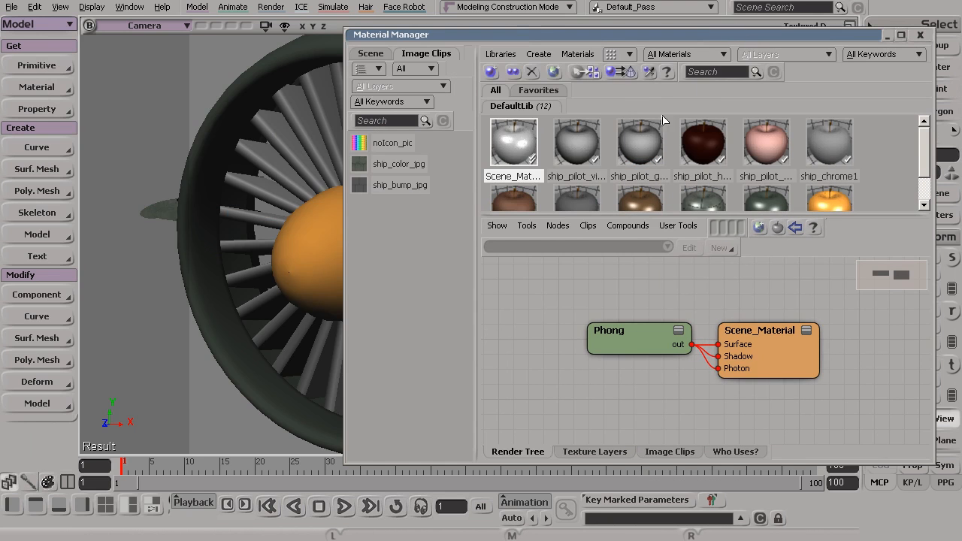
{"action": "left_click", "coordinate": [543, 55]}
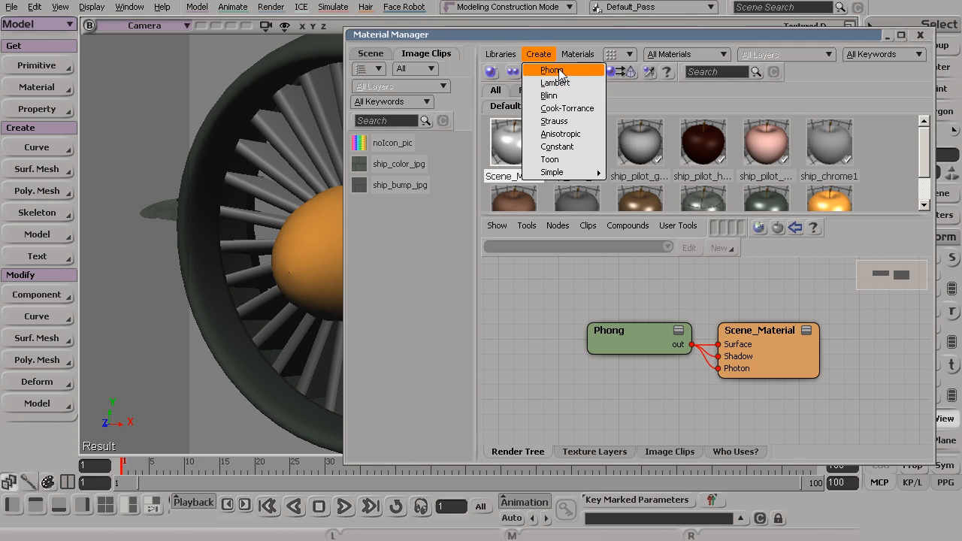
{"action": "left_click", "coordinate": [559, 71]}
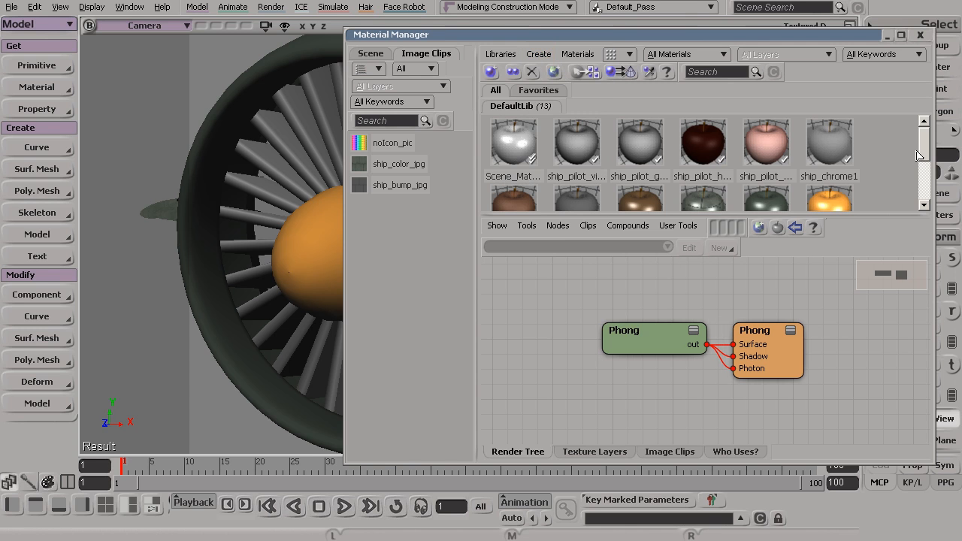
Rename the new Phong material in the library as fan_blade_mat.
{"action": "scroll", "coordinate": [927, 149], "scroll_direction": "down", "scroll_amount": 2}
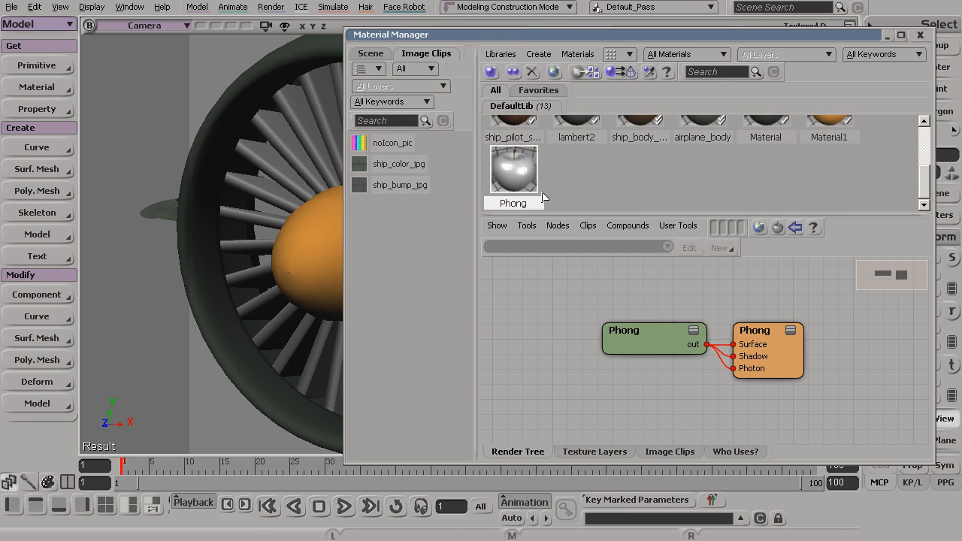
{"action": "right_click", "coordinate": [517, 208]}
{"action": "left_click", "coordinate": [537, 214]}
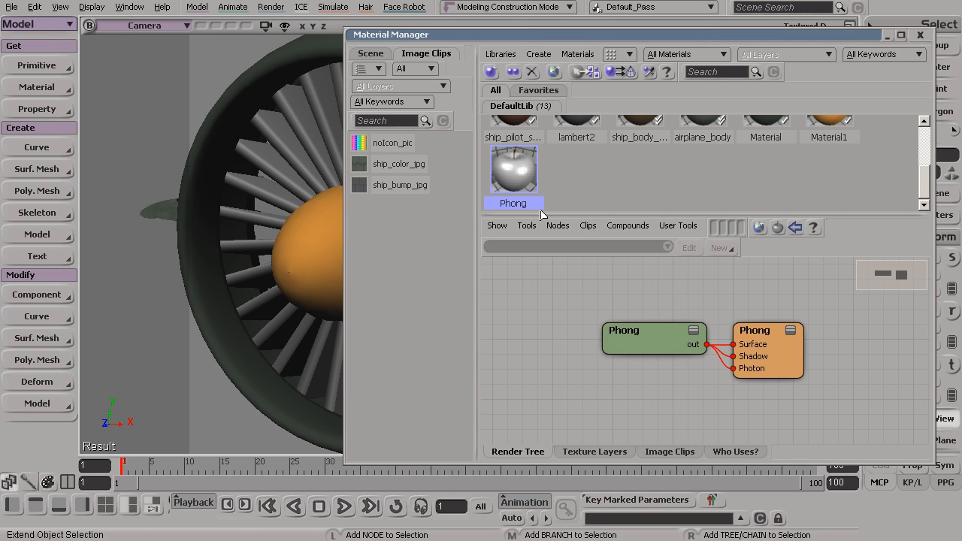
{"action": "type", "text": "fan_blade_mat"}
{"action": "key", "text": "Return"}
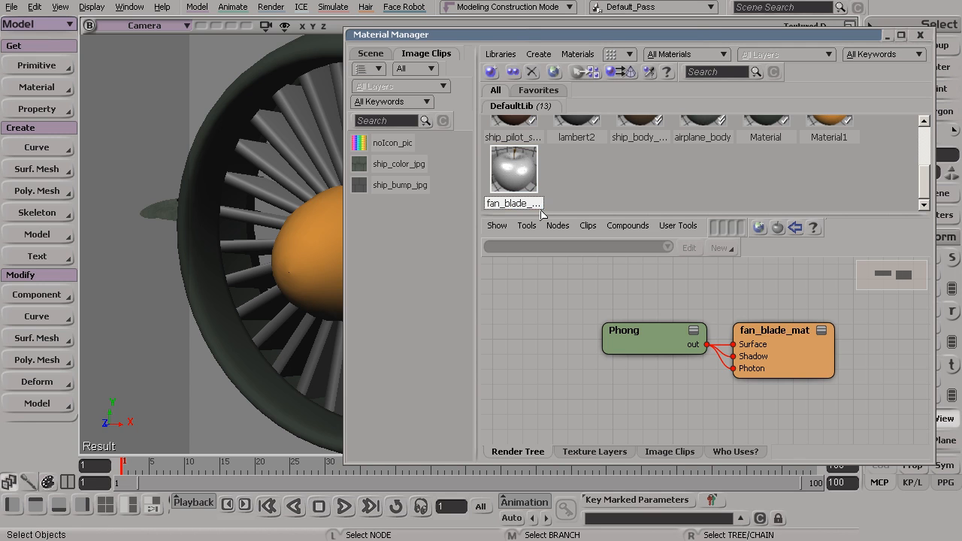
Connect a Gradient to the diffuse colour of fan_blade_mat's Phong shader and spread the render tree nodes apart.
{"action": "double_click", "coordinate": [519, 178]}
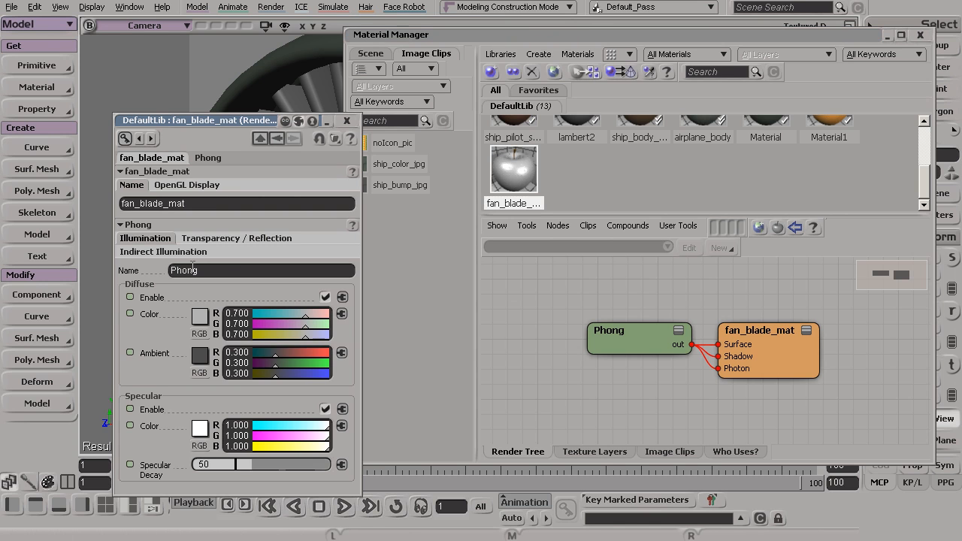
{"action": "left_click", "coordinate": [342, 315]}
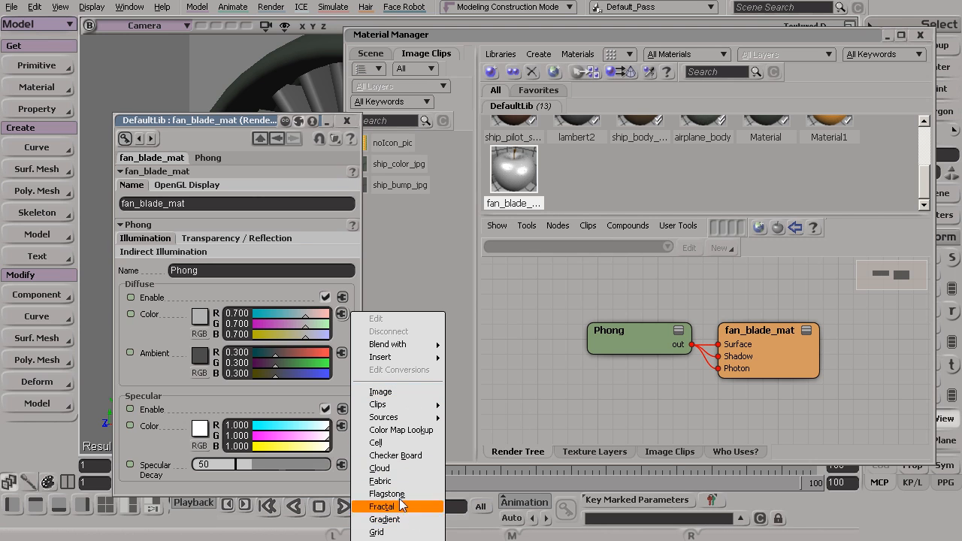
{"action": "mouse_move", "coordinate": [405, 420]}
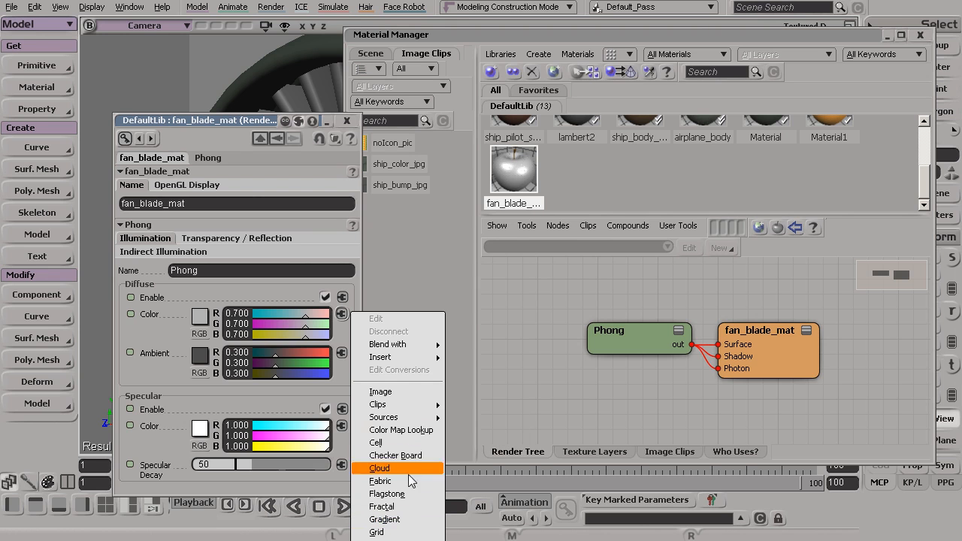
{"action": "left_click", "coordinate": [404, 519]}
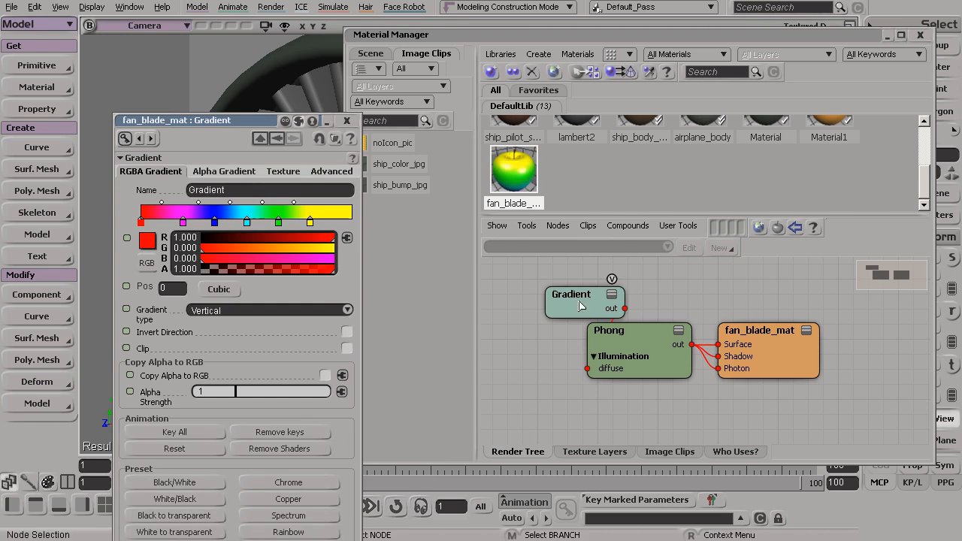
{"action": "left_click_drag", "start_coordinate": [572, 305], "coordinate": [503, 332]}
{"action": "left_click_drag", "start_coordinate": [646, 361], "coordinate": [653, 366]}
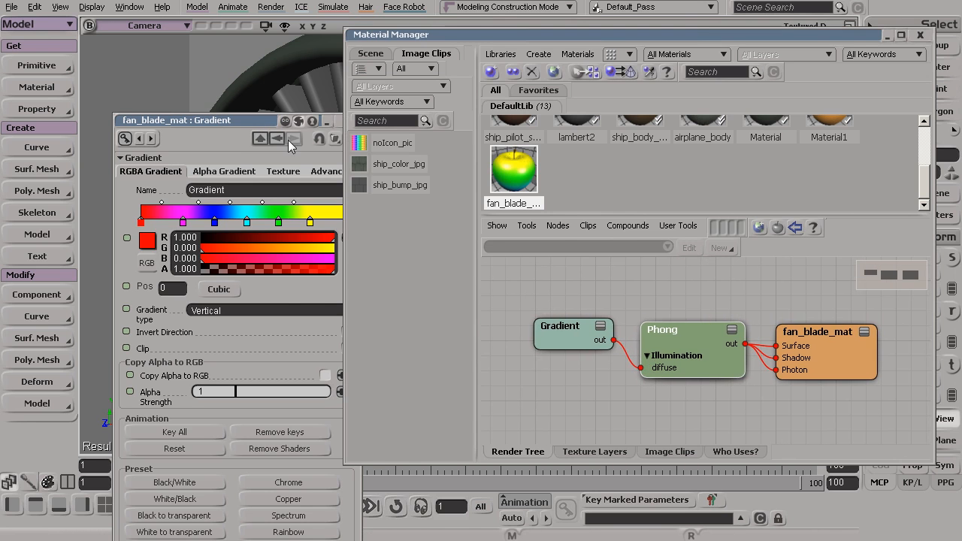
Preview the fan's left half in a render region, then close the gradient properties, the Material Manager and the region.
{"action": "left_click_drag", "start_coordinate": [252, 122], "coordinate": [490, 100]}
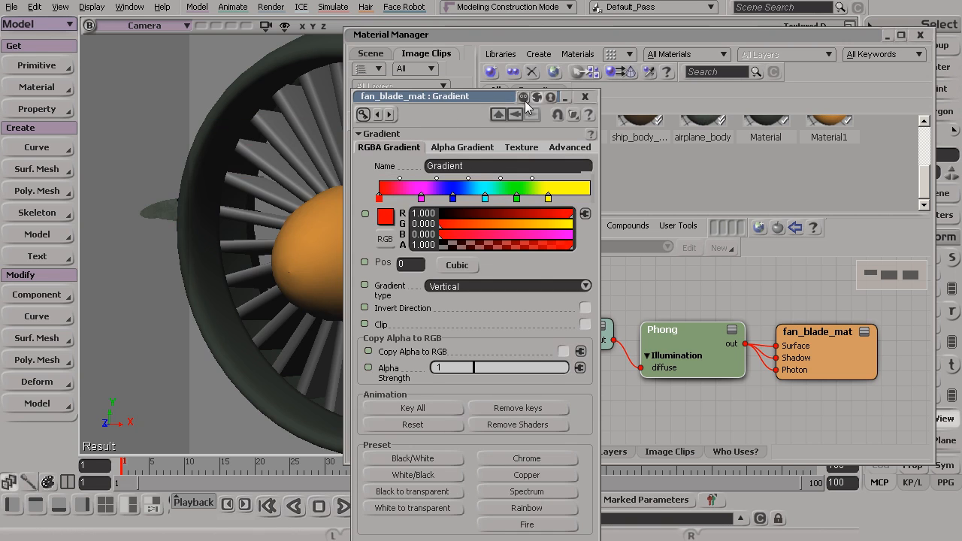
{"action": "key", "text": "q"}
{"action": "left_click_drag", "start_coordinate": [199, 78], "coordinate": [348, 364]}
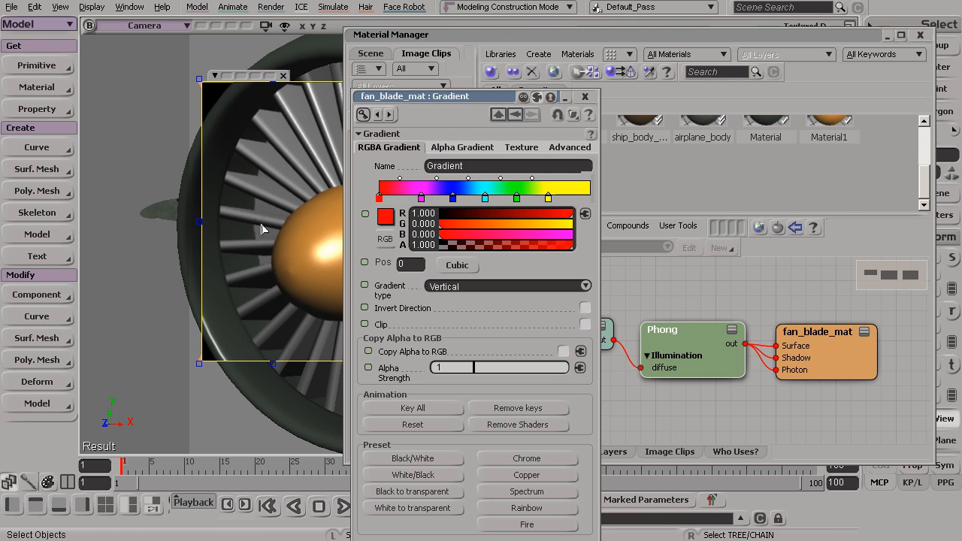
{"action": "left_click", "coordinate": [585, 96]}
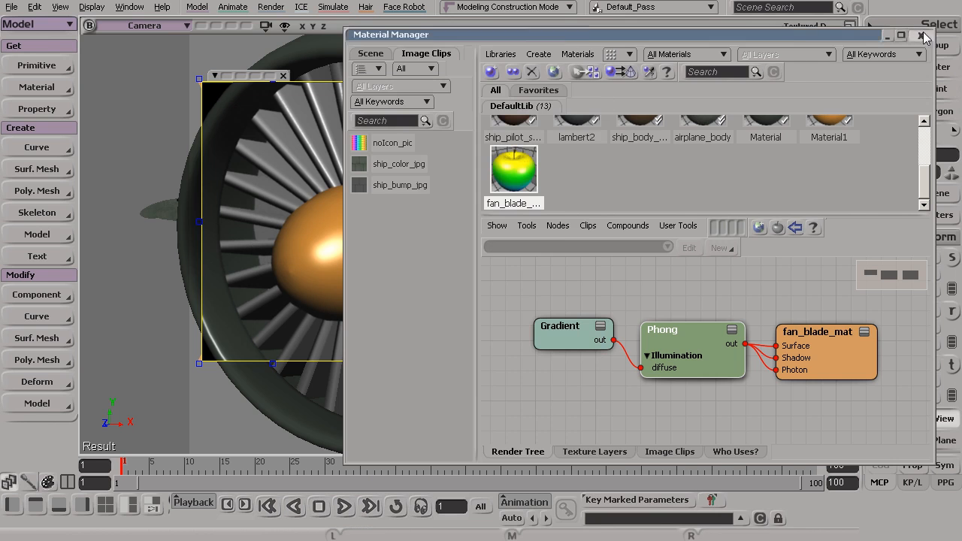
{"action": "left_click", "coordinate": [921, 35]}
{"action": "key", "text": "q"}
Select all the fan blades from fanBlade_1 to fanBlade_31 in the scene hierarchy.
{"action": "middle_click", "coordinate": [311, 191]}
{"action": "left_click_drag", "start_coordinate": [311, 191], "coordinate": [366, 202], "text": "alt"}
{"action": "right_click_drag", "start_coordinate": [366, 202], "coordinate": [356, 234], "text": "alt"}
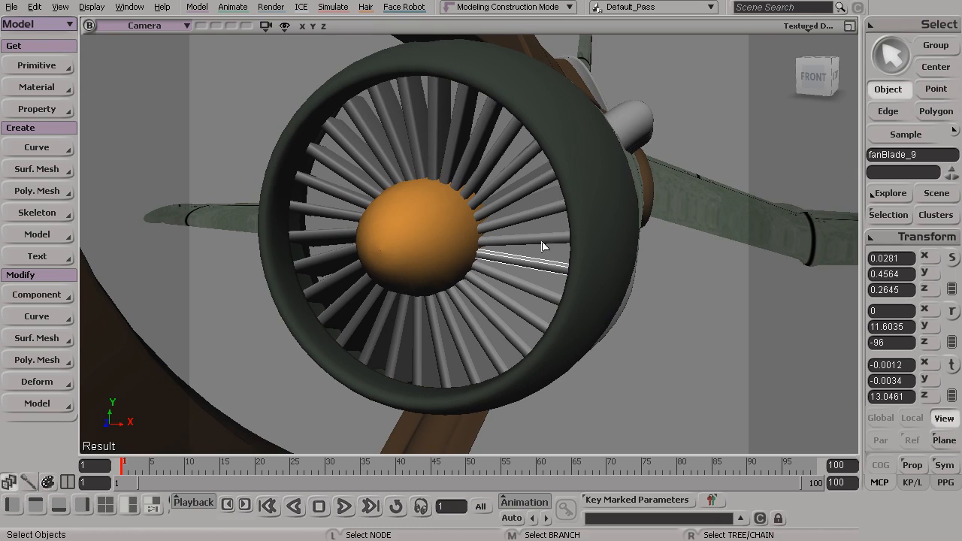
{"action": "left_click", "coordinate": [932, 193]}
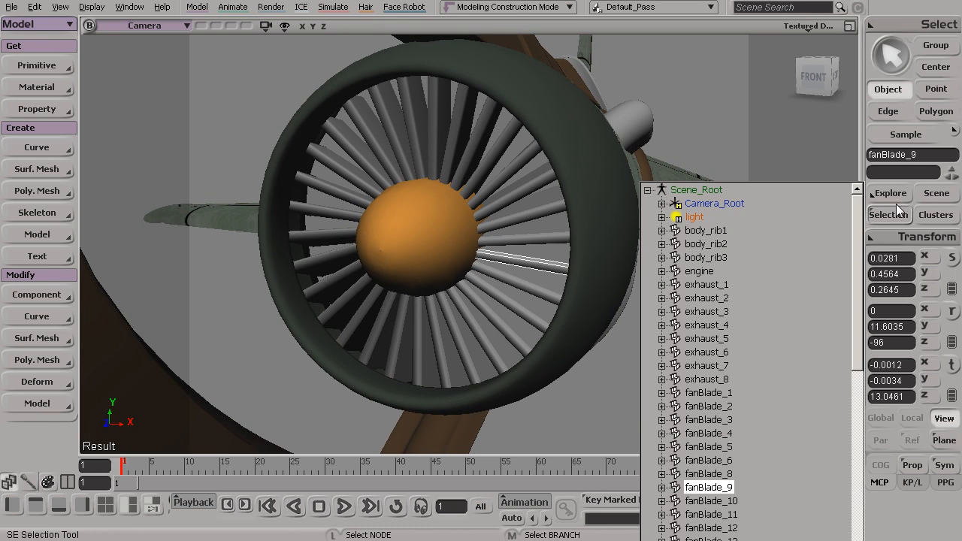
{"action": "scroll", "coordinate": [861, 226], "scroll_direction": "down", "scroll_amount": 2}
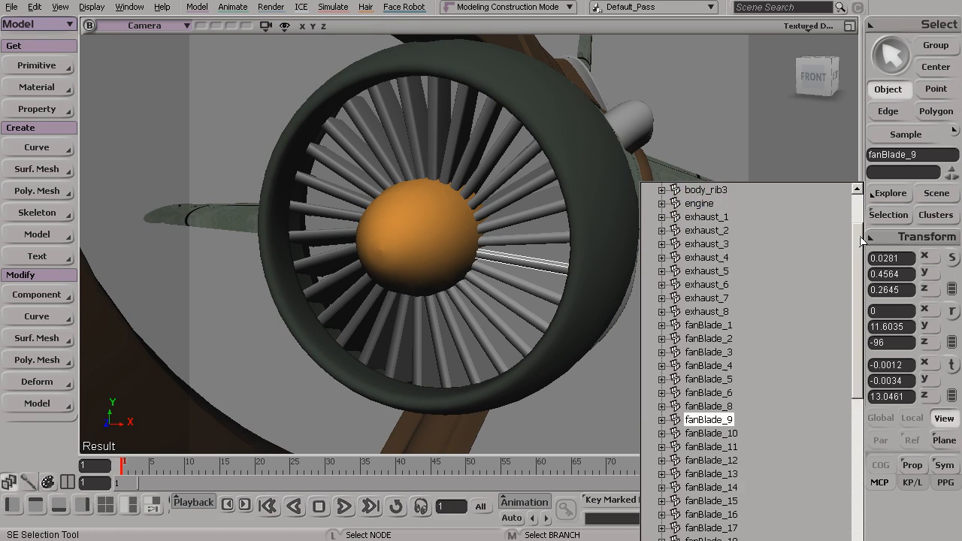
{"action": "left_click", "coordinate": [715, 325]}
{"action": "scroll", "coordinate": [861, 248], "scroll_direction": "down", "scroll_amount": 6}
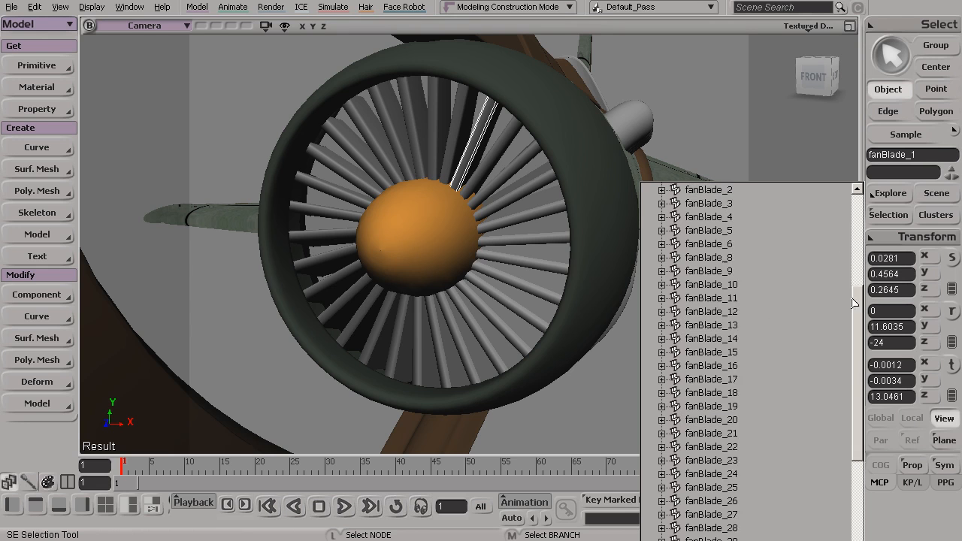
{"action": "left_click", "coordinate": [709, 488], "text": "shift"}
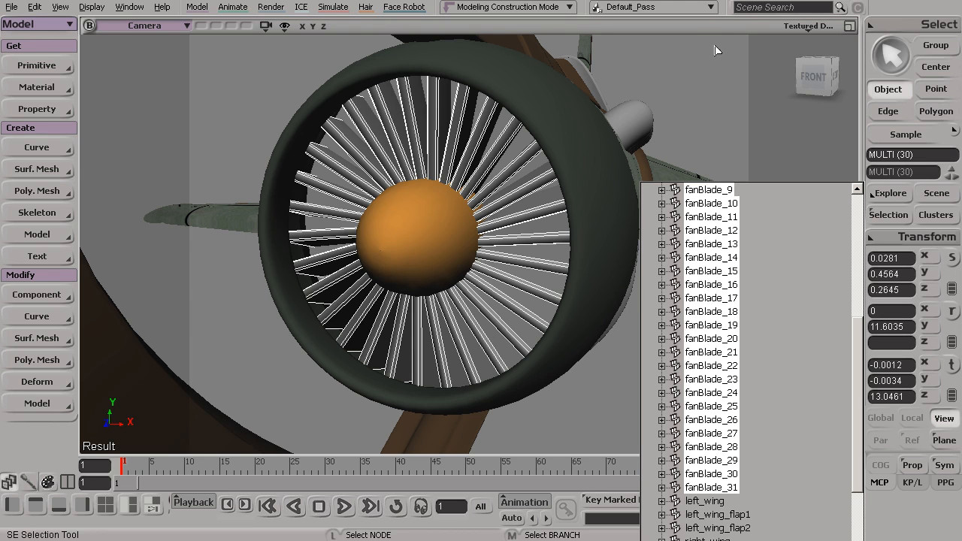
{"action": "left_click", "coordinate": [693, 30]}
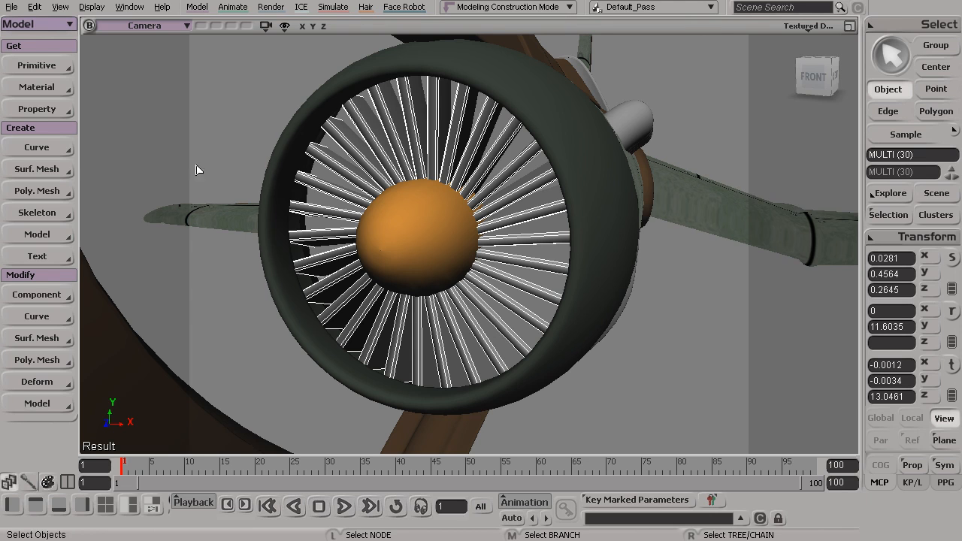
Apply a Planar XY texture projection to the selected fan blades.
{"action": "left_click", "coordinate": [49, 109]}
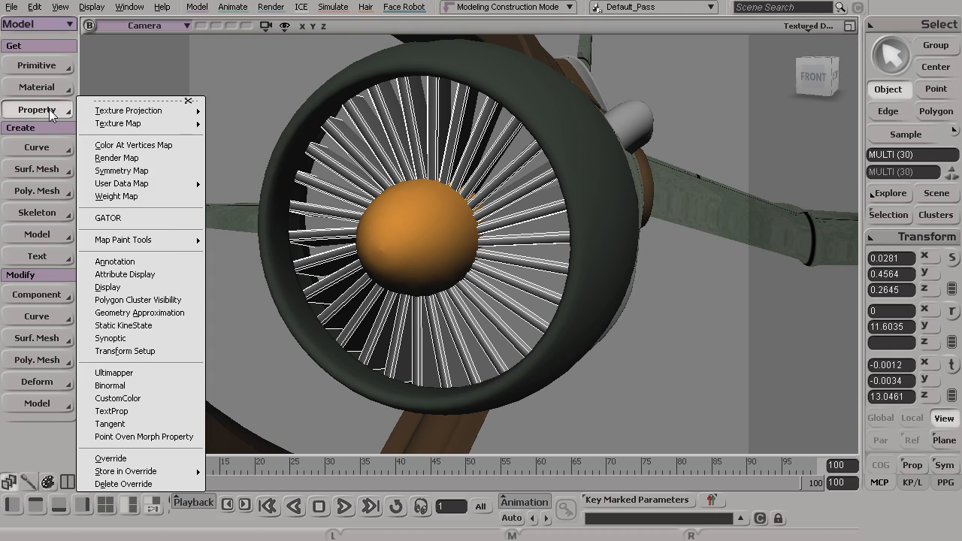
{"action": "mouse_move", "coordinate": [141, 114]}
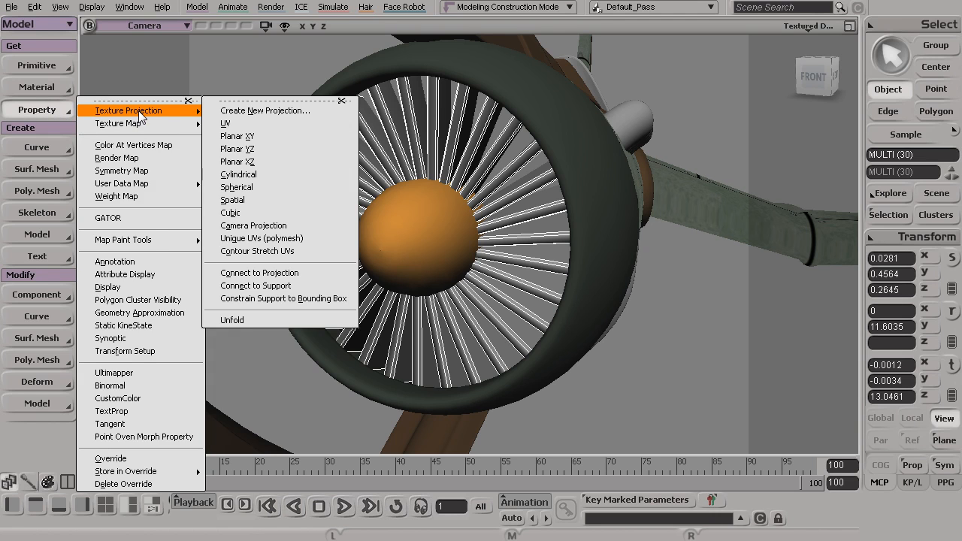
{"action": "left_click", "coordinate": [276, 138]}
{"action": "key", "text": "s"}
{"action": "left_click_drag", "start_coordinate": [404, 256], "coordinate": [408, 242]}
{"action": "right_click_drag", "start_coordinate": [408, 242], "coordinate": [419, 243]}
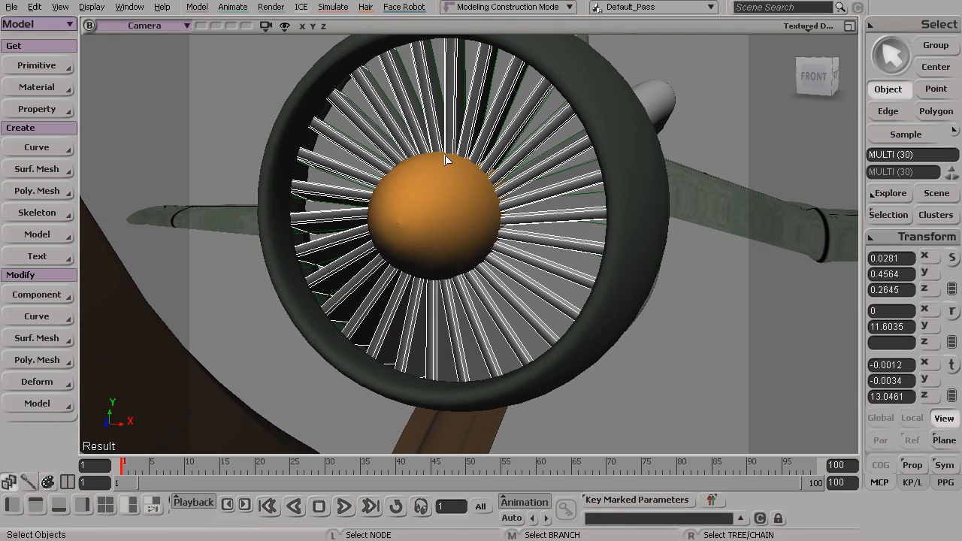
Hide the 3D geometry and select the blades' texture projection supports to inspect them, then clear the selection.
{"action": "left_click", "coordinate": [283, 26]}
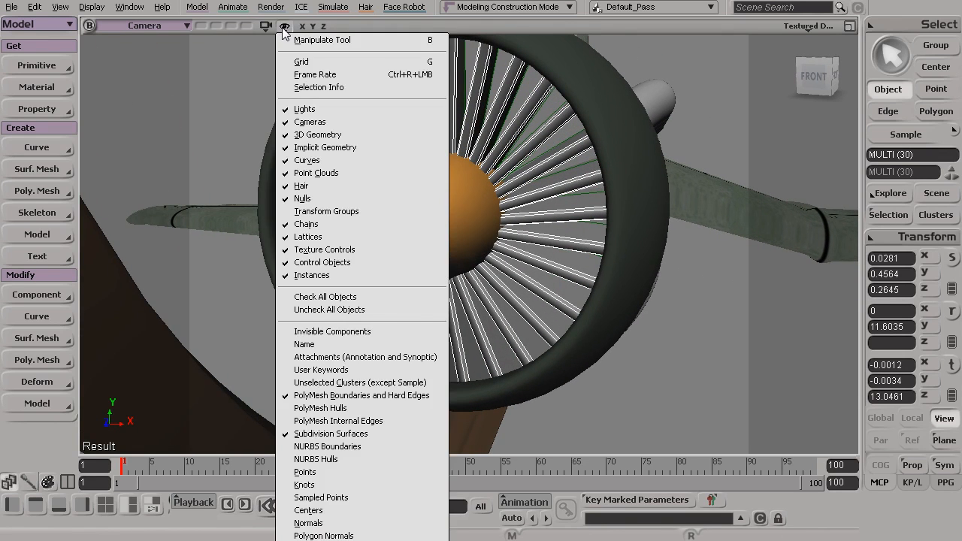
{"action": "left_click", "coordinate": [313, 135]}
{"action": "left_click_drag", "start_coordinate": [357, 178], "coordinate": [351, 196]}
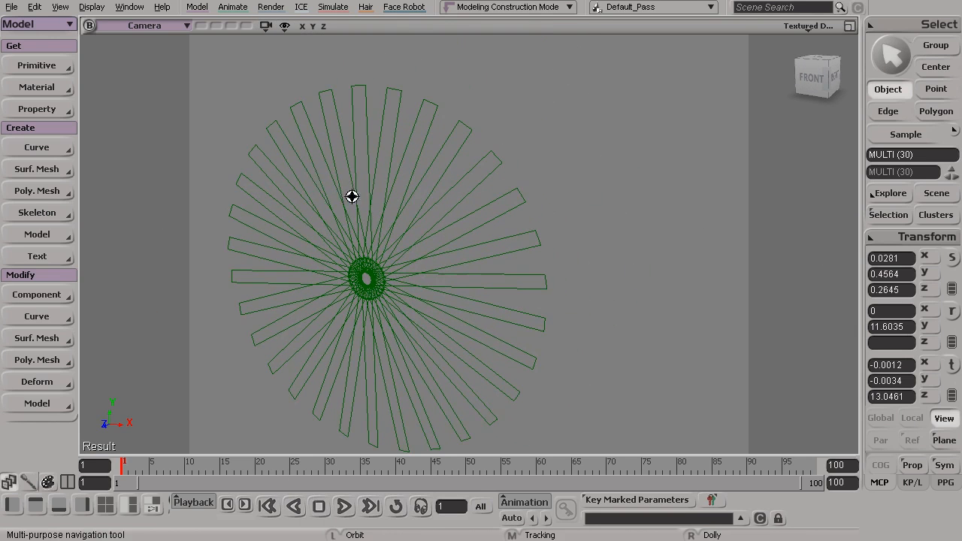
{"action": "key", "text": "space"}
{"action": "left_click_drag", "start_coordinate": [291, 155], "coordinate": [331, 205]}
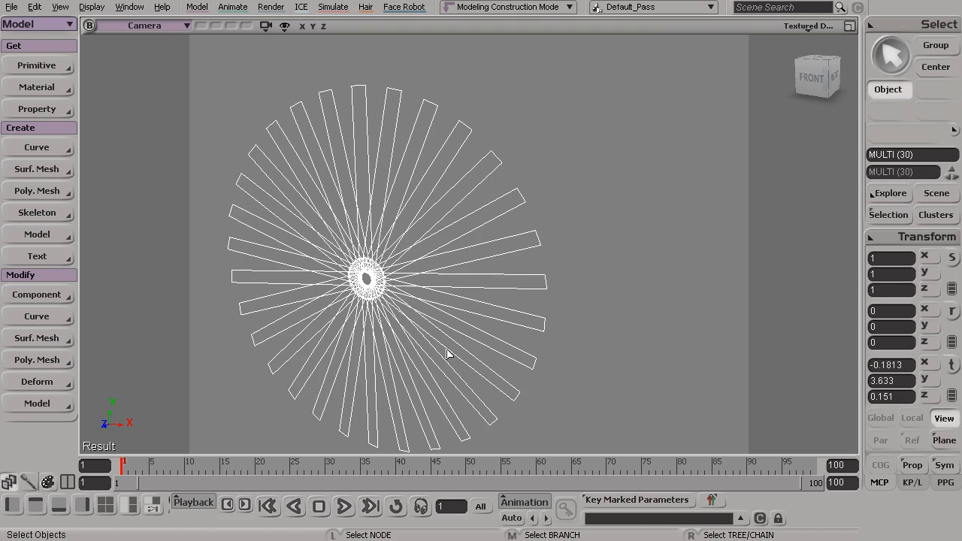
{"action": "key", "text": "f"}
{"action": "left_click", "coordinate": [628, 174]}
Examine the texture supports' layout from the front, then turn the 3D geometry display back on.
{"action": "key", "text": "s"}
{"action": "left_click_drag", "start_coordinate": [571, 258], "coordinate": [548, 253]}
{"action": "key", "text": "space"}
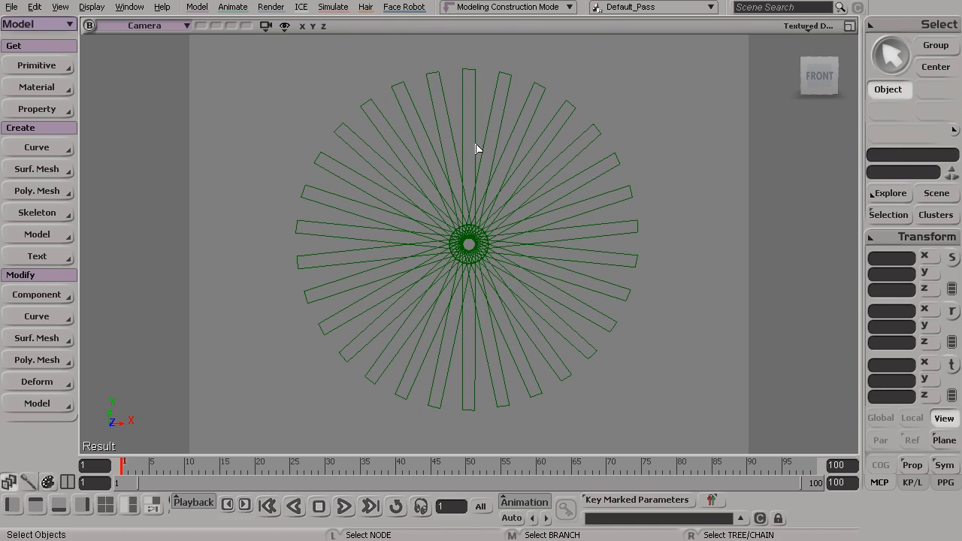
{"action": "key", "text": "s"}
{"action": "left_click_drag", "start_coordinate": [376, 235], "coordinate": [485, 216]}
{"action": "key", "text": "space"}
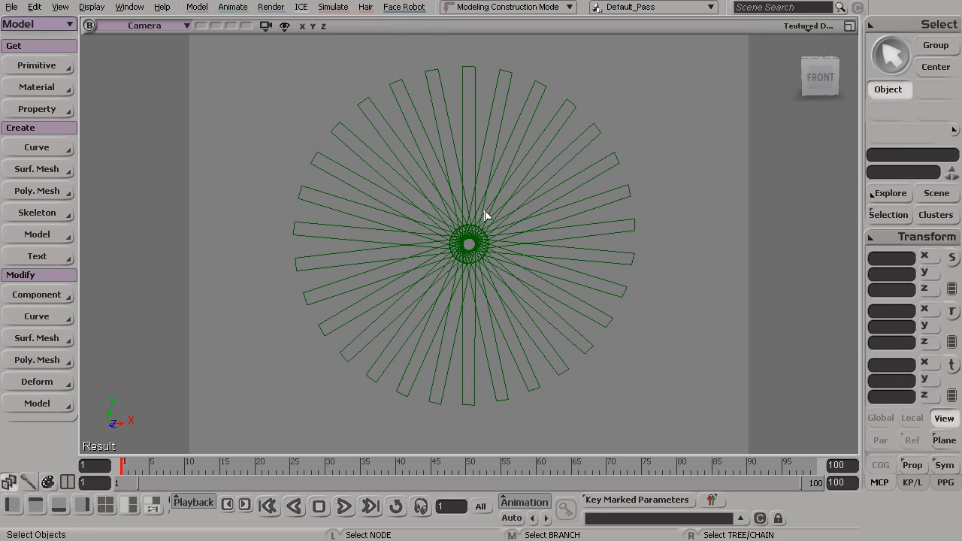
{"action": "left_click", "coordinate": [285, 27]}
{"action": "left_click", "coordinate": [326, 136]}
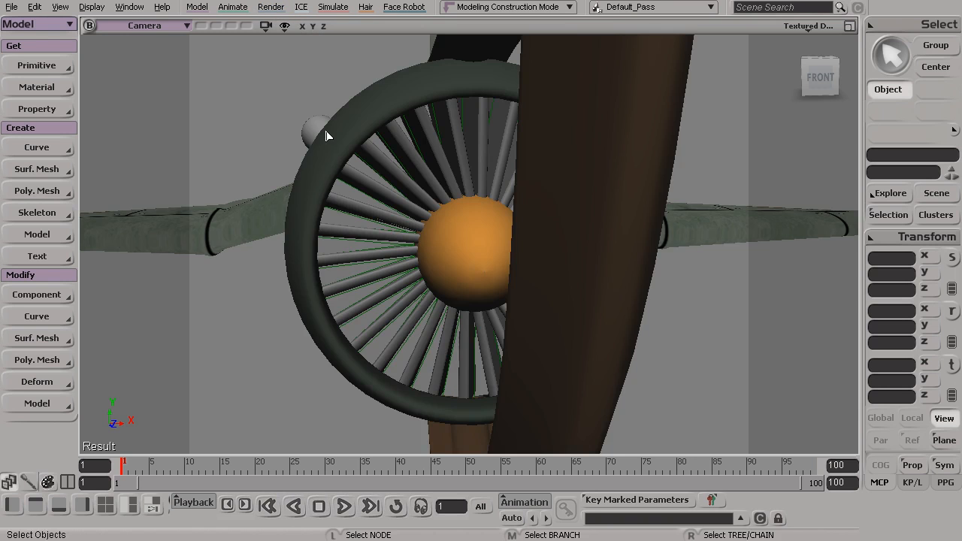
Preview the upper blades and turbine nose in a render region from an angled view.
{"action": "key", "text": "s"}
{"action": "left_click_drag", "start_coordinate": [437, 209], "coordinate": [400, 200]}
{"action": "right_click_drag", "start_coordinate": [400, 201], "coordinate": [483, 280]}
{"action": "key", "text": "space"}
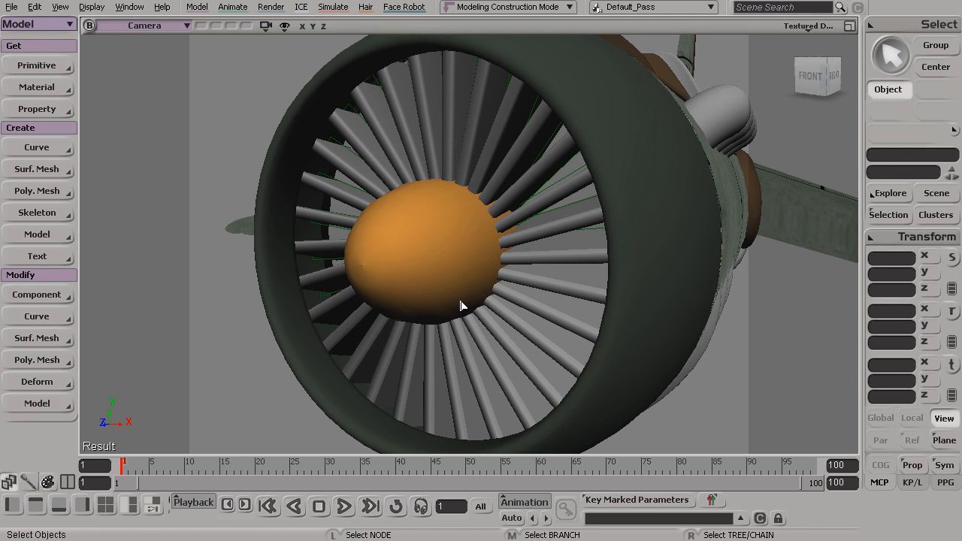
{"action": "key", "text": "q"}
{"action": "left_click_drag", "start_coordinate": [266, 75], "coordinate": [518, 315]}
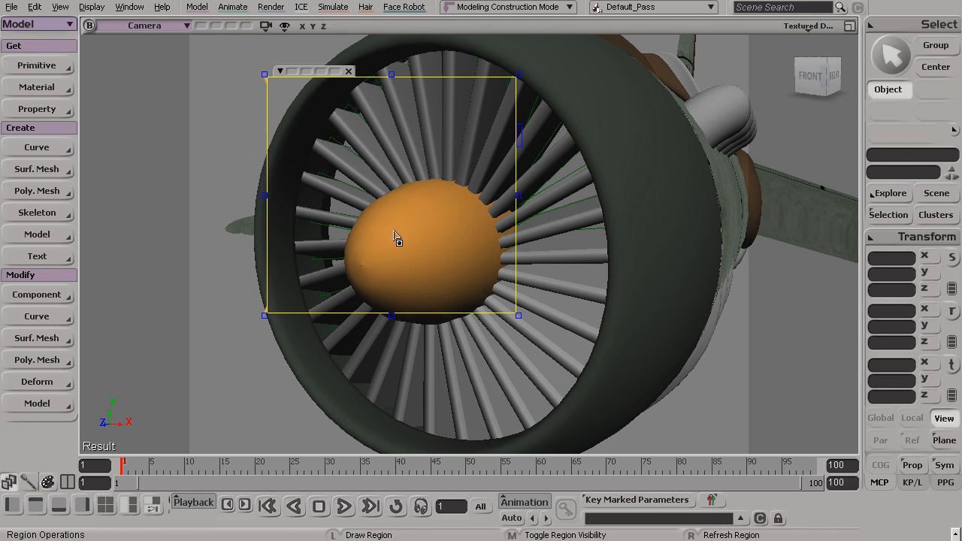
{"action": "key", "text": "space"}
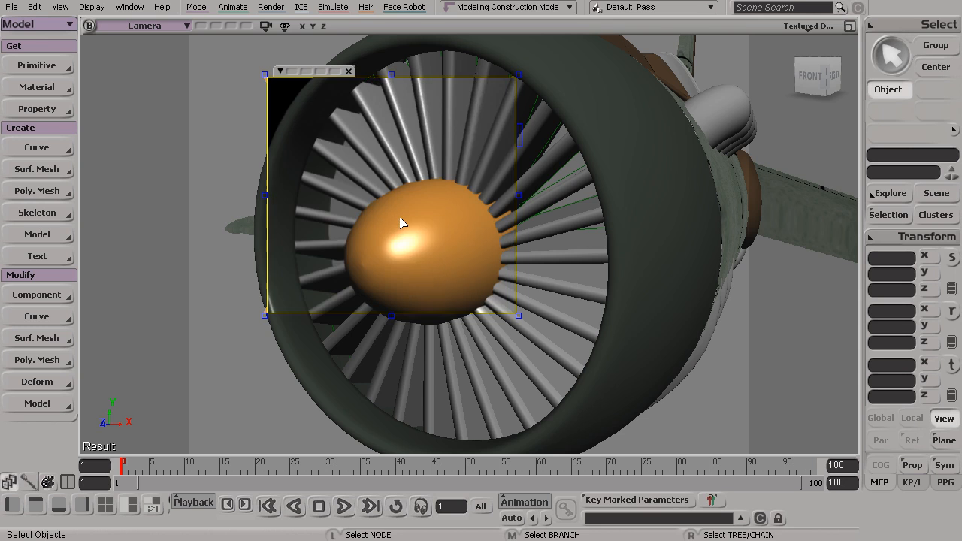
Examine the fan blades from slightly different angles and remove the render region.
{"action": "key", "text": "s"}
{"action": "right_click_drag", "start_coordinate": [399, 208], "coordinate": [408, 217]}
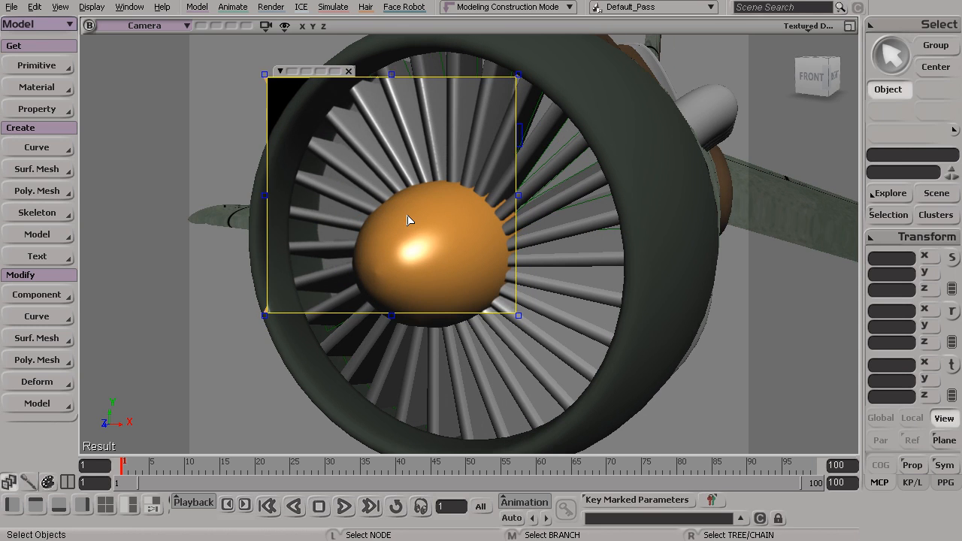
{"action": "key", "text": "s"}
{"action": "right_click_drag", "start_coordinate": [421, 218], "coordinate": [428, 221]}
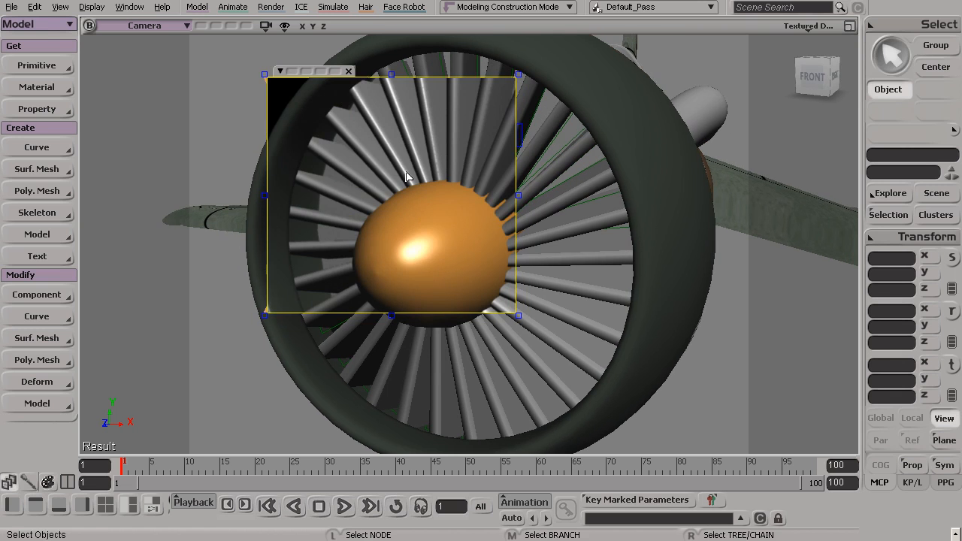
{"action": "key", "text": "s"}
{"action": "right_click_drag", "start_coordinate": [453, 263], "coordinate": [443, 258]}
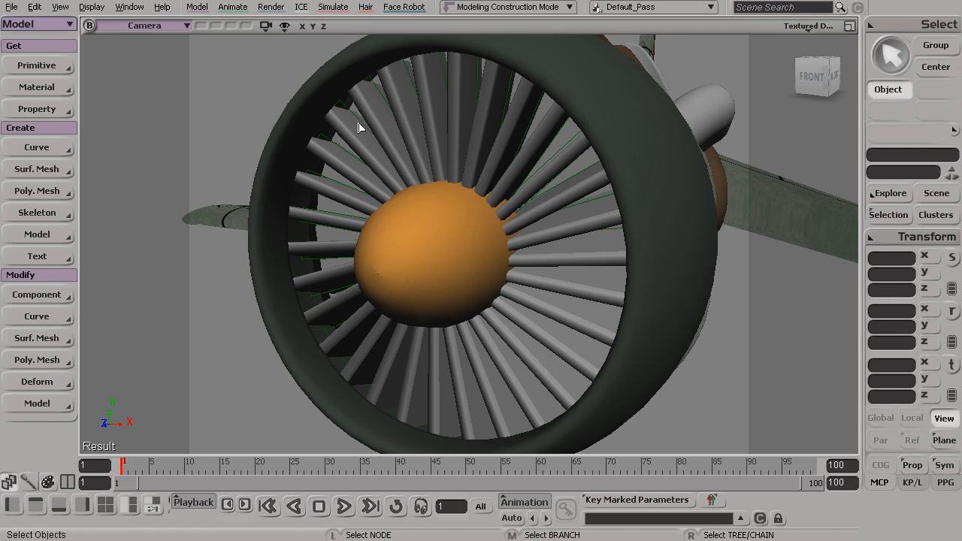
{"action": "key", "text": "s"}
{"action": "right_click_drag", "start_coordinate": [344, 251], "coordinate": [383, 233]}
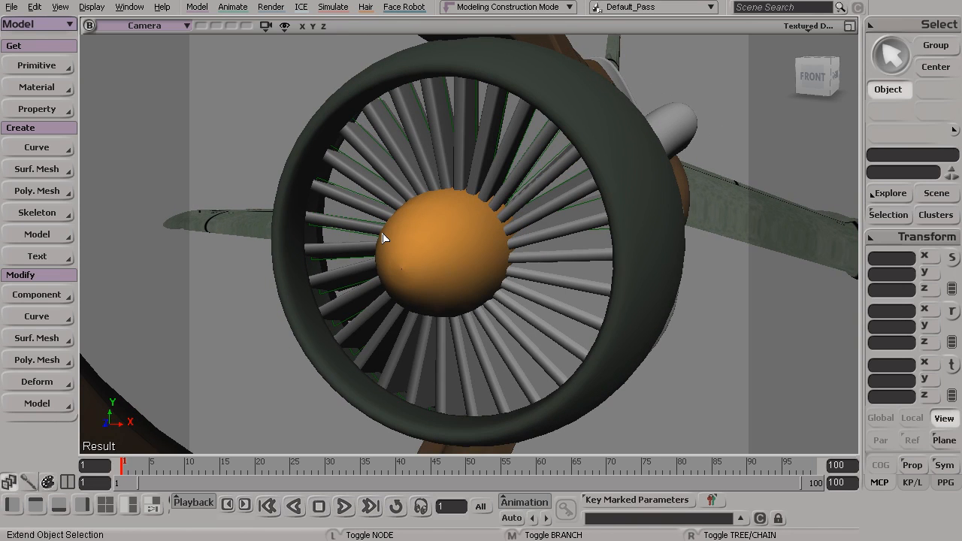
Reopen the Material Manager, display fan_blade_mat's render tree, and move the window clear of the scene selection controls.
{"action": "key", "text": "ctrl+7"}
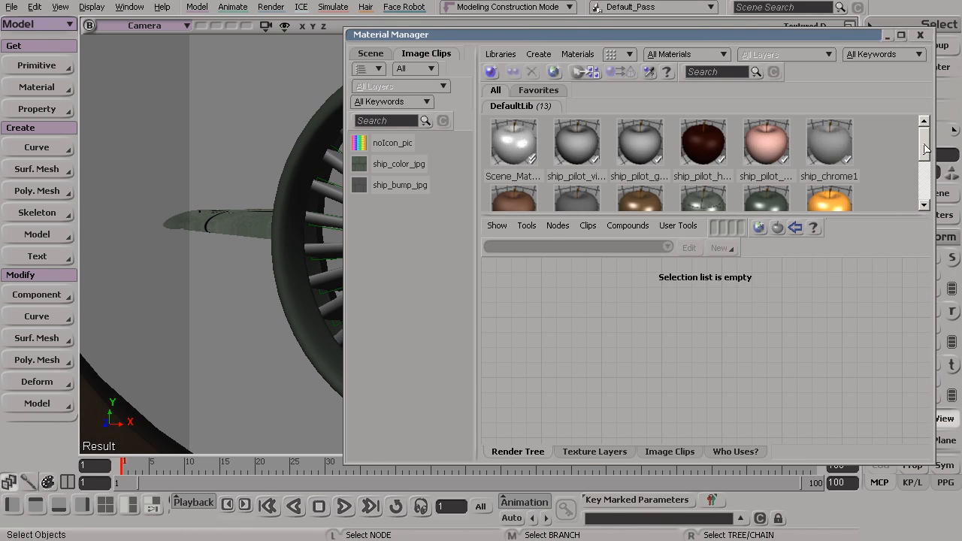
{"action": "left_click_drag", "start_coordinate": [926, 149], "coordinate": [926, 183]}
{"action": "left_click", "coordinate": [514, 176]}
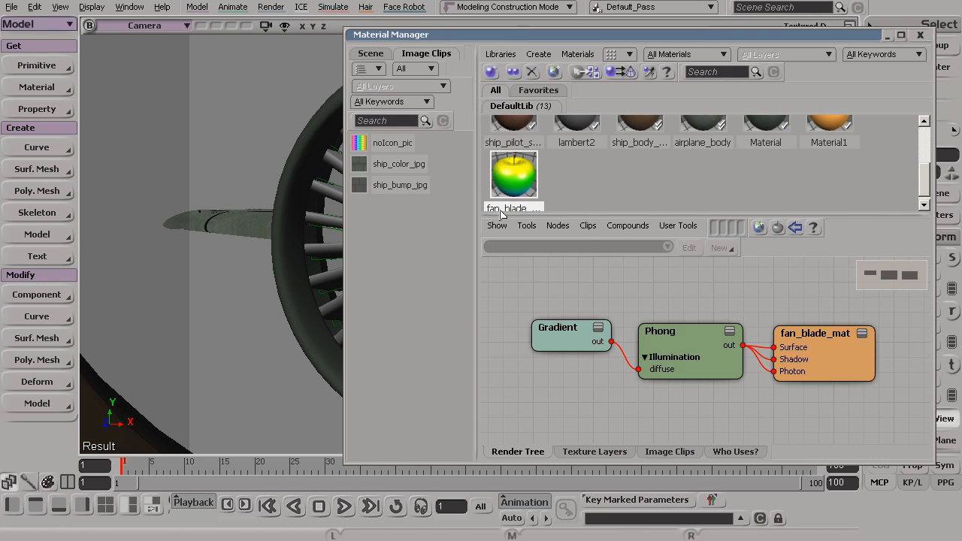
{"action": "left_click_drag", "start_coordinate": [593, 39], "coordinate": [333, 37]}
Select fanBlade_1 through fanBlade_31 in the scene hierarchy and assign fan_blade_mat to them.
{"action": "left_click", "coordinate": [937, 193]}
{"action": "left_click_drag", "start_coordinate": [859, 235], "coordinate": [881, 390]}
{"action": "left_click", "coordinate": [720, 324]}
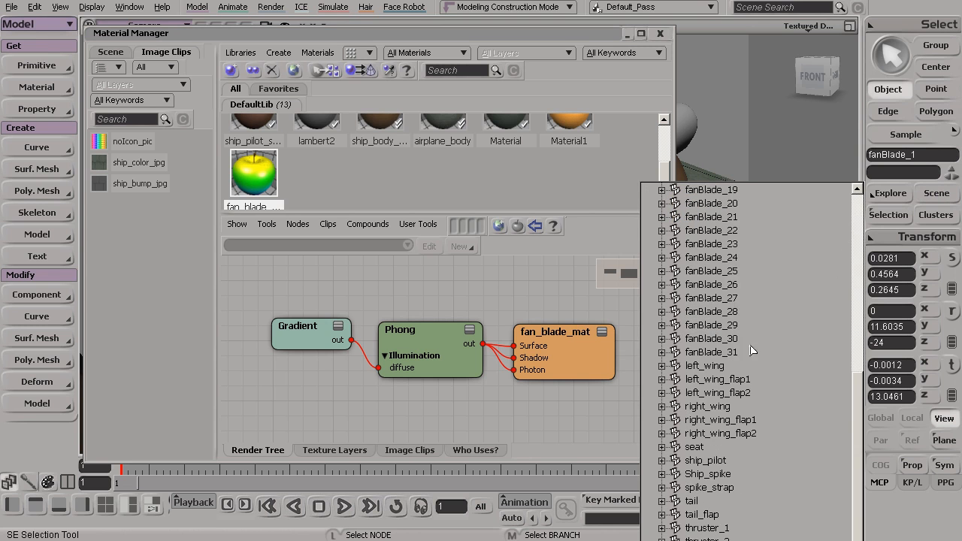
{"action": "left_click", "coordinate": [726, 352], "text": "shift"}
{"action": "left_click_drag", "start_coordinate": [387, 36], "coordinate": [742, 52]}
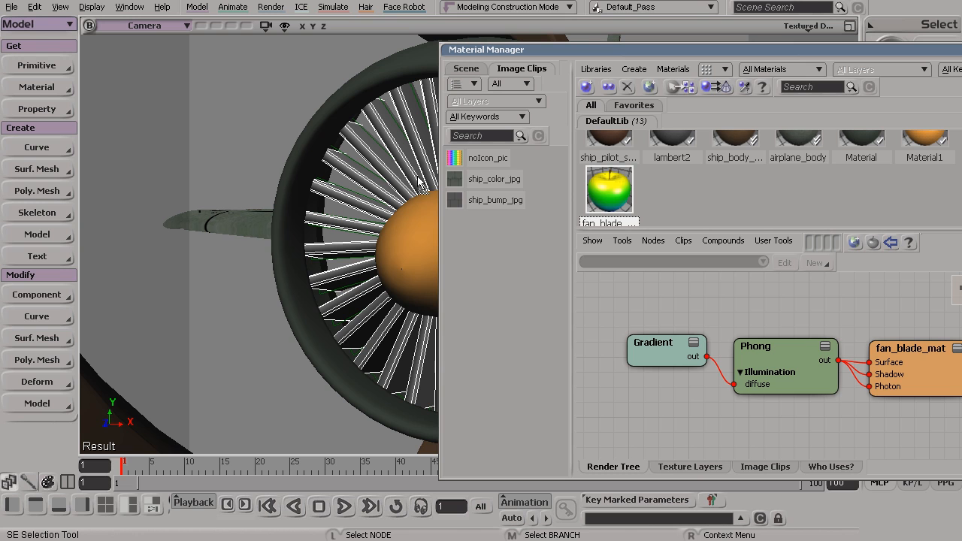
{"action": "key", "text": "space"}
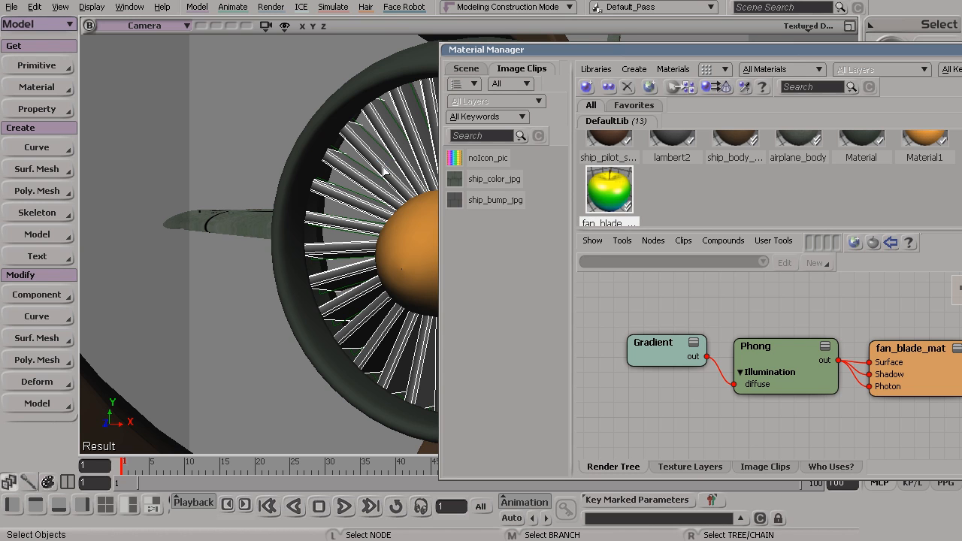
Orbit slightly around the turbine and preview the rainbow gradient on the fan blades in a render region.
{"action": "key", "text": "s"}
{"action": "left_click_drag", "start_coordinate": [338, 206], "coordinate": [323, 205]}
{"action": "key", "text": "q"}
{"action": "mouse_move", "coordinate": [248, 96]}
{"action": "left_mouse_down"}
{"action": "mouse_move", "coordinate": [353, 255]}
{"action": "mouse_move", "coordinate": [407, 307]}
{"action": "left_mouse_up"}
{"action": "key", "text": "space"}
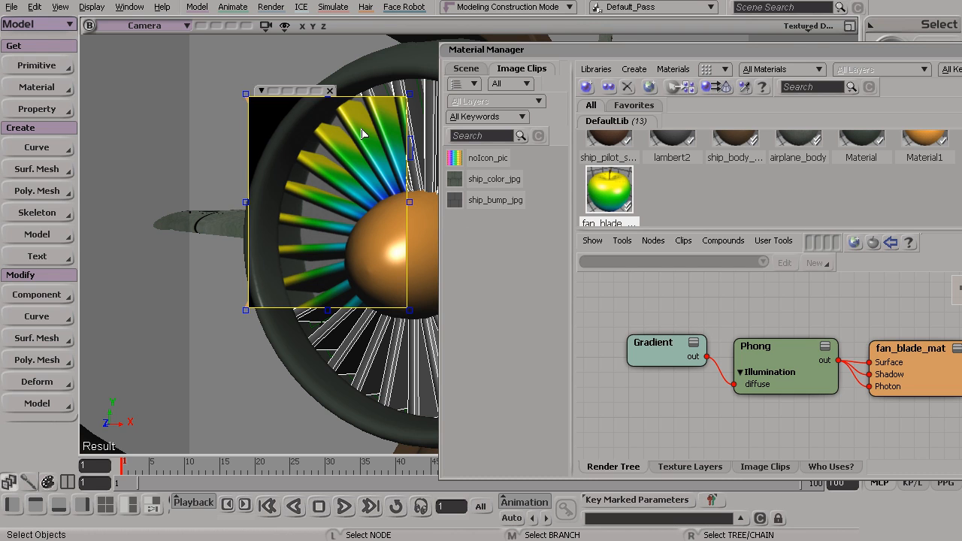
Turn the turbine to a more angled view and draw a fresh render region over its upper blades and nose.
{"action": "key", "text": "q"}
{"action": "middle_click", "coordinate": [364, 238]}
{"action": "key", "text": "s"}
{"action": "left_click_drag", "start_coordinate": [355, 246], "coordinate": [387, 188]}
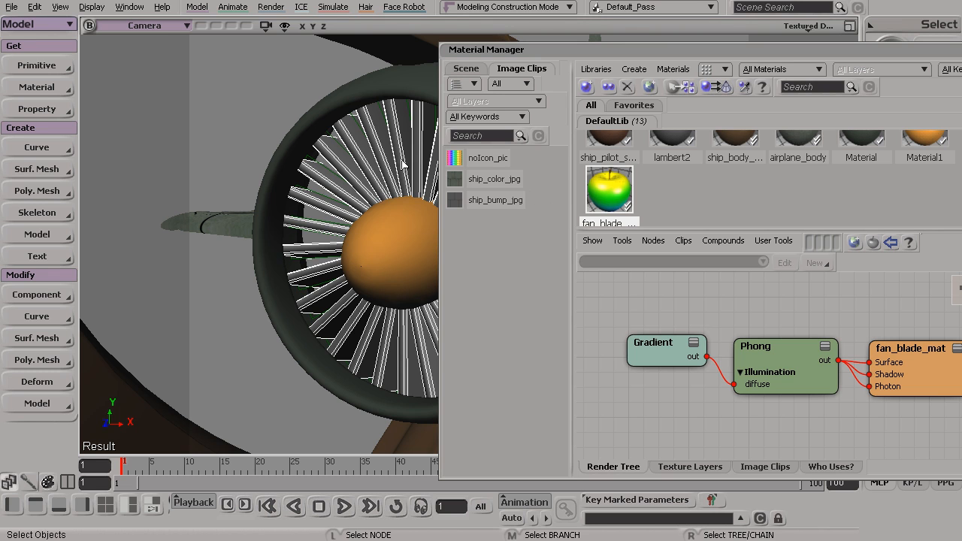
{"action": "key", "text": "s"}
{"action": "left_click_drag", "start_coordinate": [374, 314], "coordinate": [336, 317]}
{"action": "key", "text": "s"}
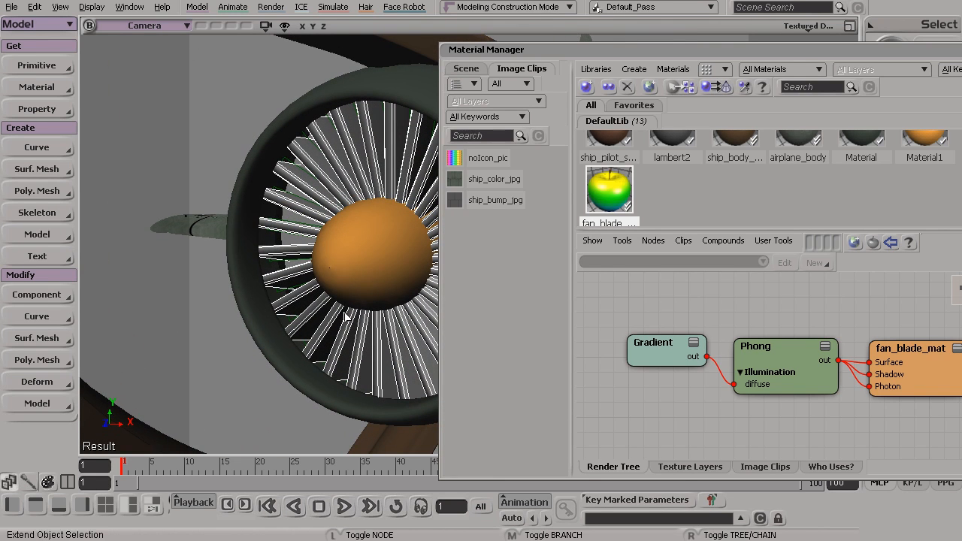
{"action": "key", "text": "q"}
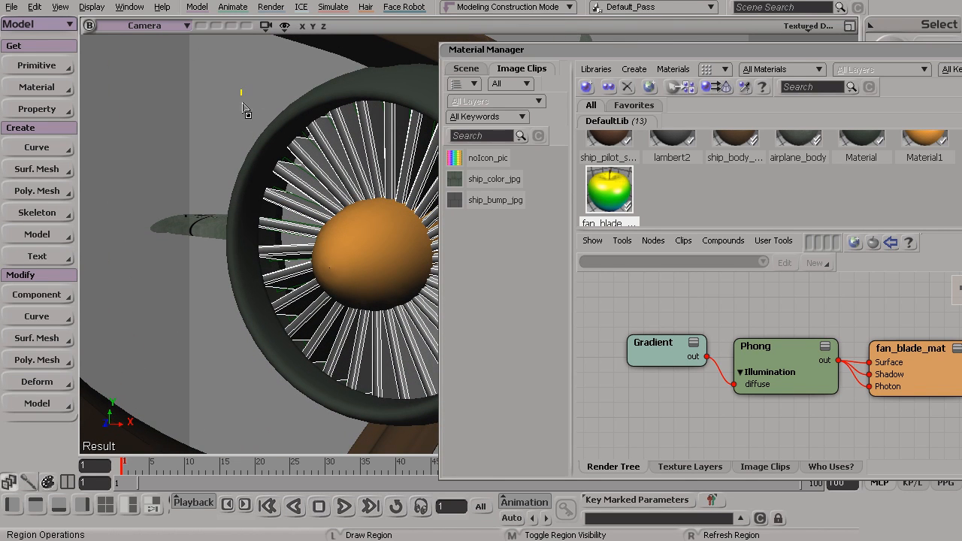
{"action": "left_click_drag", "start_coordinate": [241, 89], "coordinate": [403, 271]}
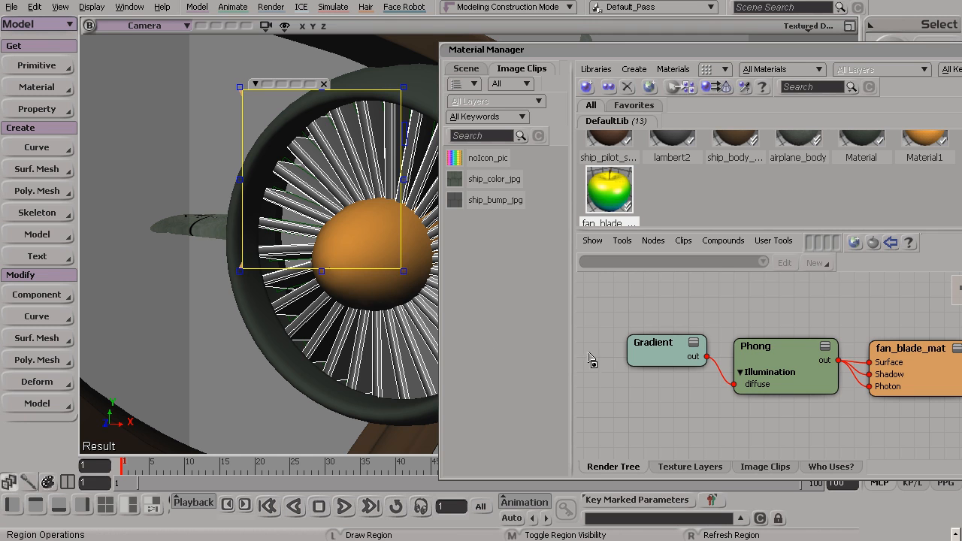
Open the fan blade gradient's properties clear of the preview and delete its cyan and green colour markers.
{"action": "double_click", "coordinate": [652, 346]}
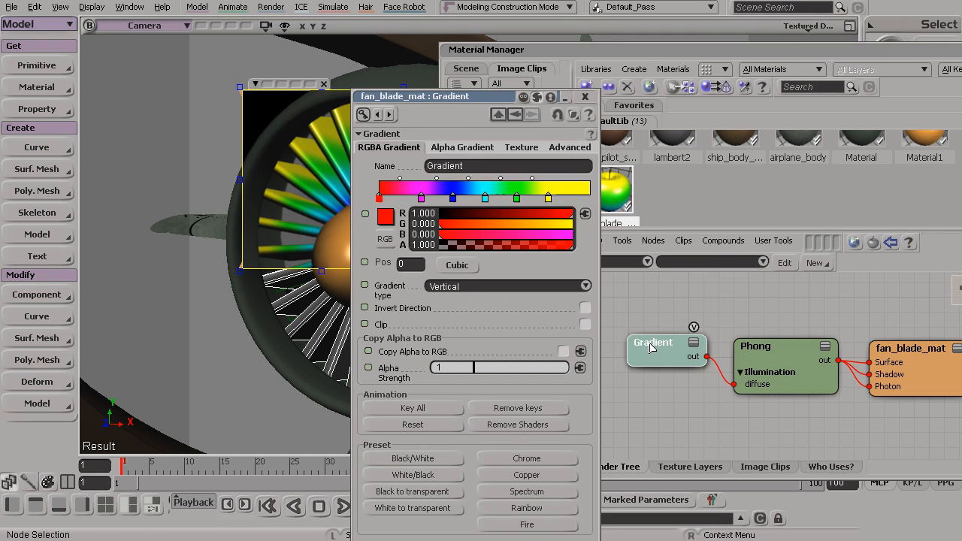
{"action": "left_click_drag", "start_coordinate": [429, 103], "coordinate": [615, 90]}
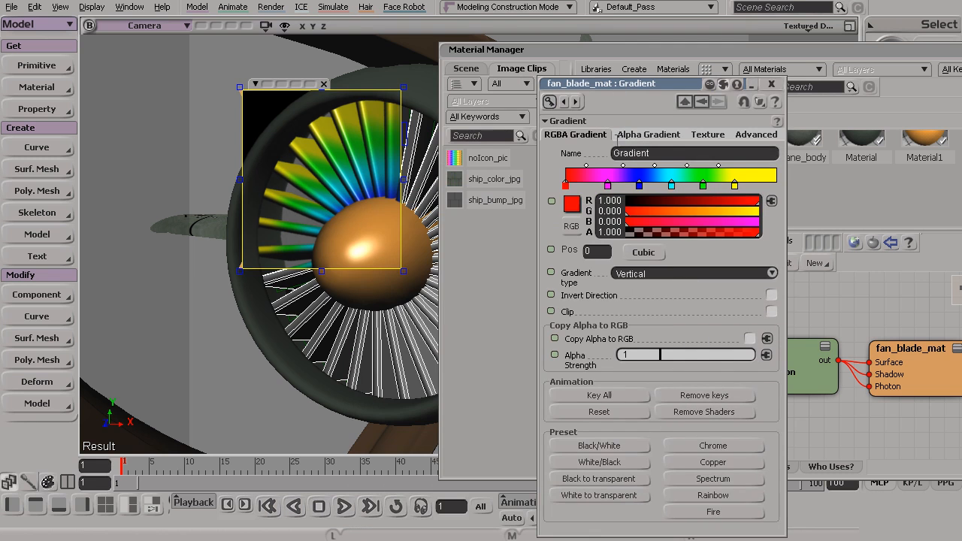
{"action": "left_click", "coordinate": [607, 185]}
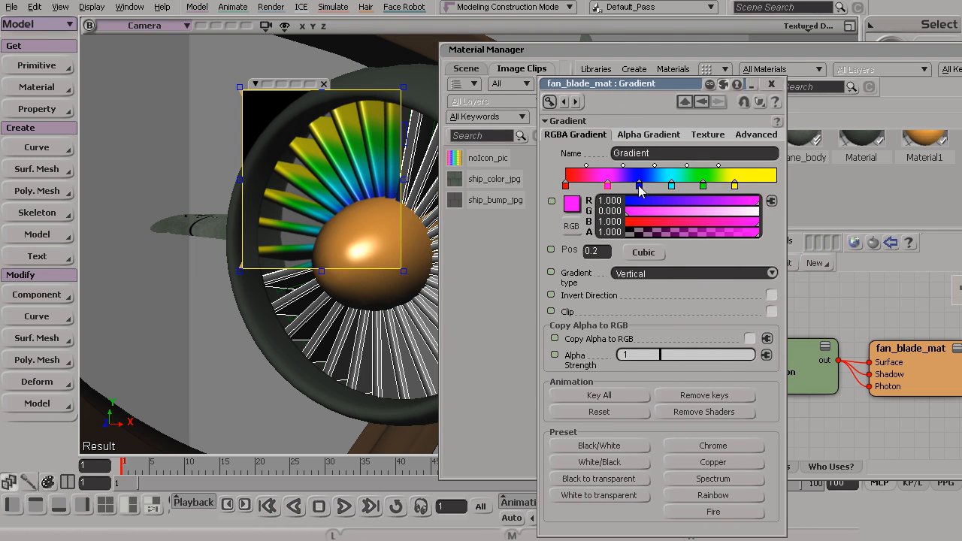
{"action": "left_click", "coordinate": [639, 185]}
{"action": "left_click", "coordinate": [672, 185]}
{"action": "left_click_drag", "start_coordinate": [678, 191], "coordinate": [703, 191]}
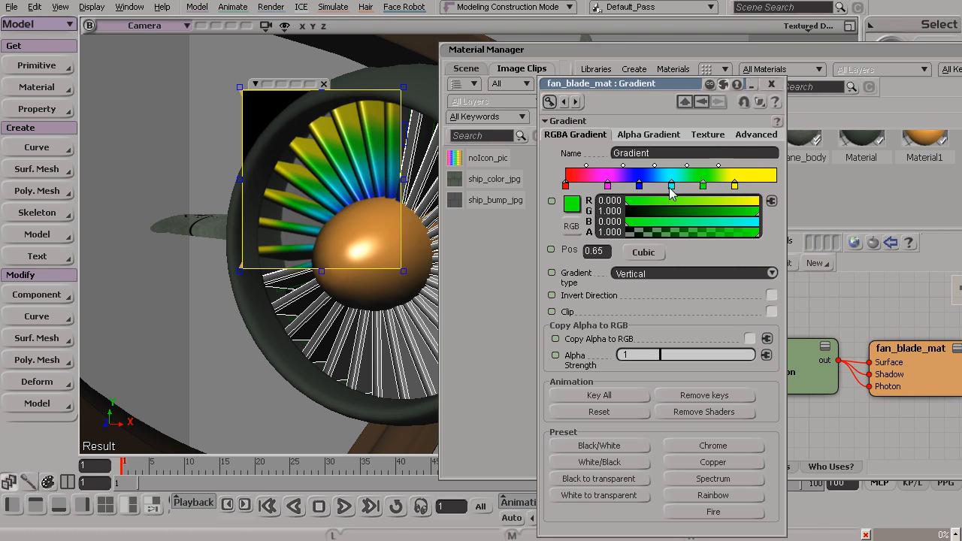
{"action": "left_click", "coordinate": [671, 188]}
{"action": "key", "text": "Delete"}
{"action": "key", "text": "Delete"}
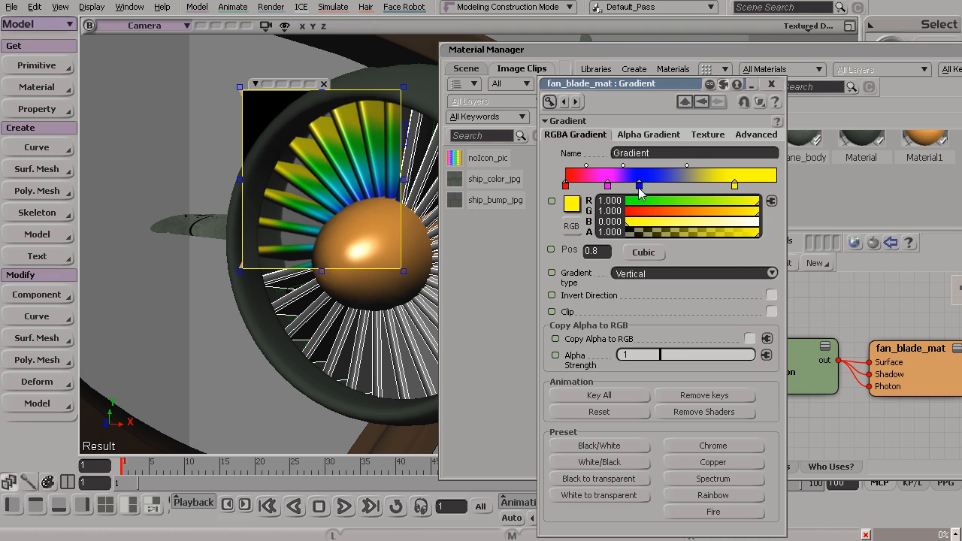
Reduce the gradient's middle markers to a single magenta one at position 0.5 and move the yellow marker to 0.91.
{"action": "left_click", "coordinate": [639, 186]}
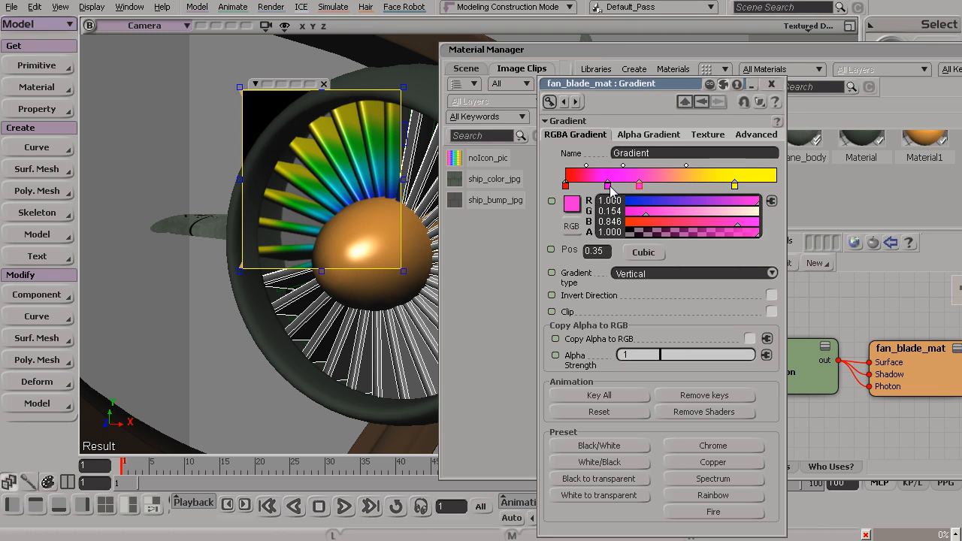
{"action": "left_click_drag", "start_coordinate": [607, 187], "coordinate": [647, 192]}
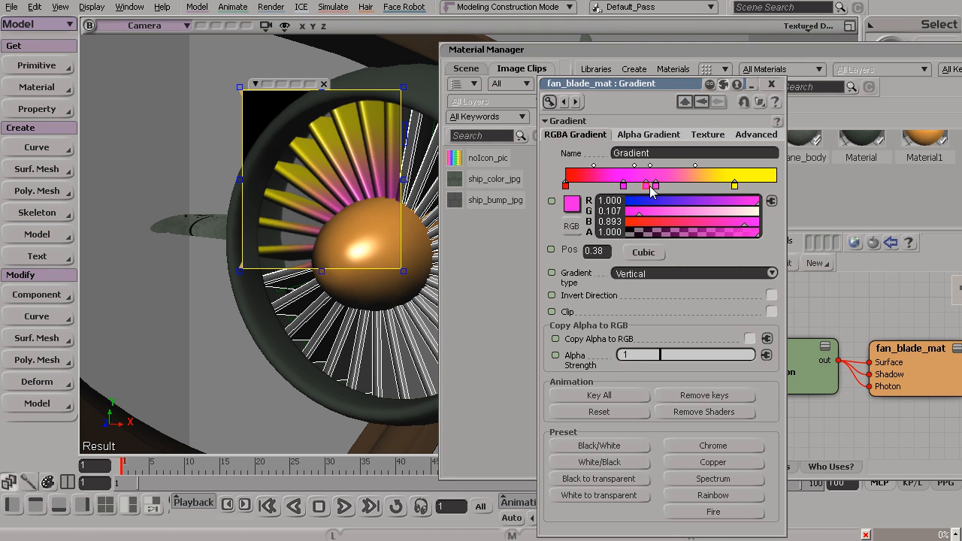
{"action": "left_click_drag", "start_coordinate": [651, 192], "coordinate": [660, 191]}
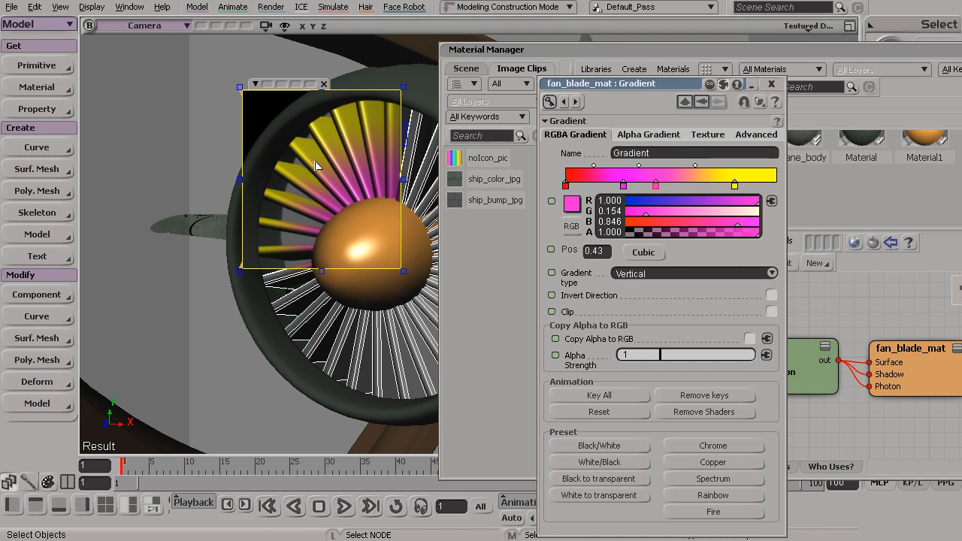
{"action": "key", "text": "shift+q"}
{"action": "mouse_move", "coordinate": [656, 191]}
{"action": "left_mouse_down"}
{"action": "mouse_move", "coordinate": [674, 191]}
{"action": "mouse_move", "coordinate": [625, 190]}
{"action": "mouse_move", "coordinate": [671, 190]}
{"action": "left_mouse_up"}
{"action": "right_click", "coordinate": [673, 189]}
{"action": "left_click_drag", "start_coordinate": [734, 185], "coordinate": [750, 186]}
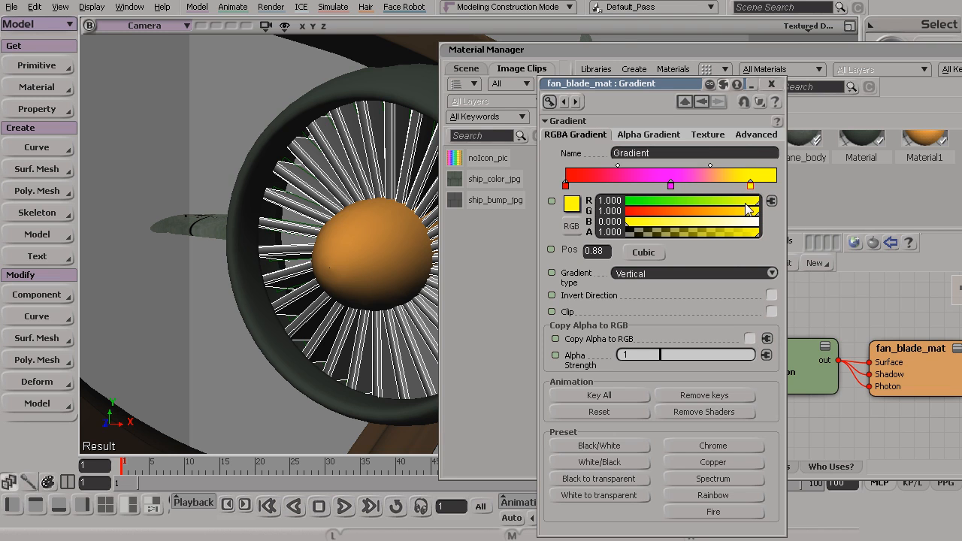
{"action": "left_click_drag", "start_coordinate": [749, 184], "coordinate": [756, 186]}
Preview the simplified gradient in a new render region over the upper blades and part of the nose.
{"action": "left_click", "coordinate": [381, 282]}
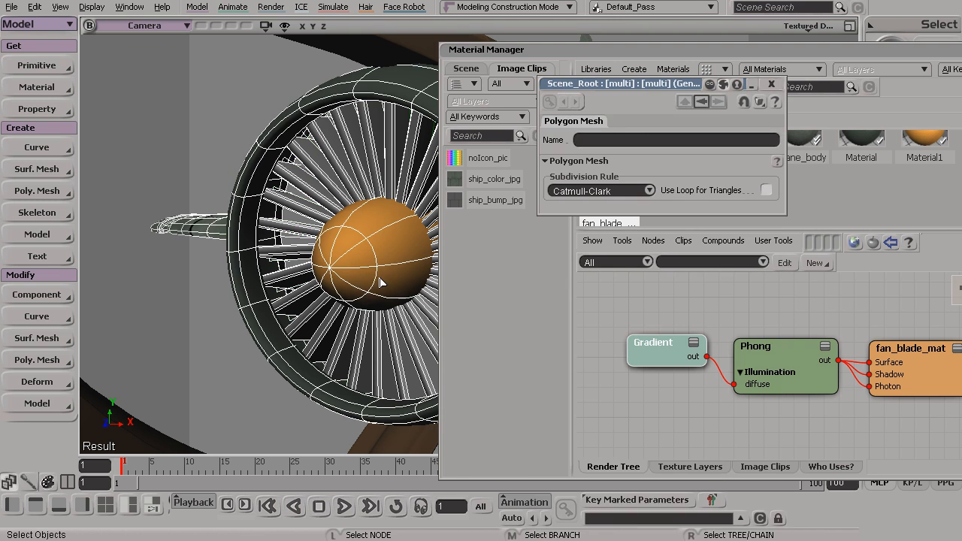
{"action": "key", "text": "q"}
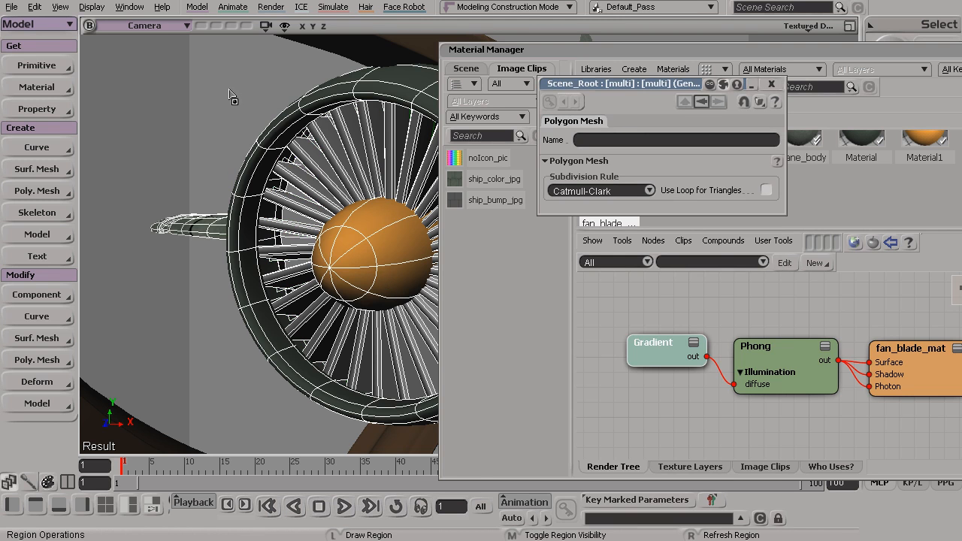
{"action": "left_click_drag", "start_coordinate": [228, 88], "coordinate": [395, 272]}
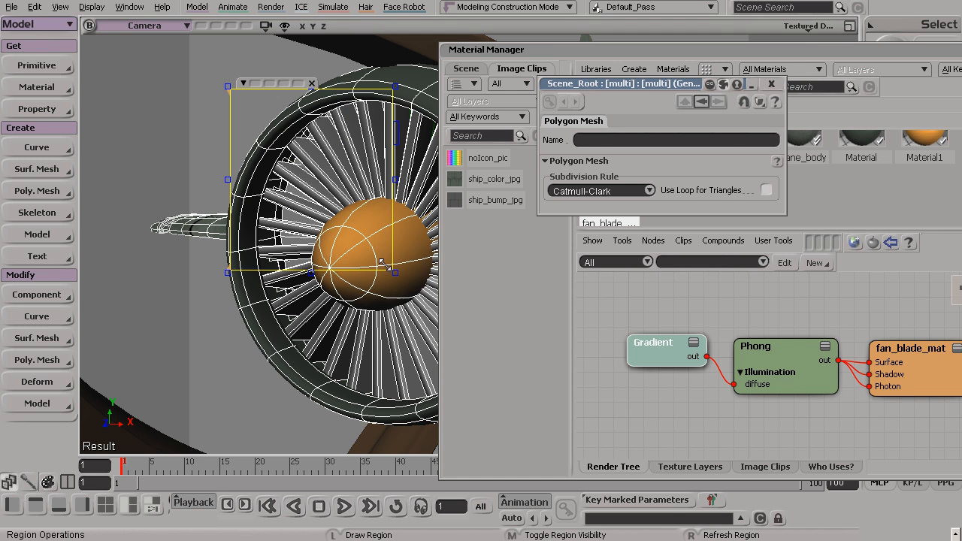
{"action": "key", "text": "space"}
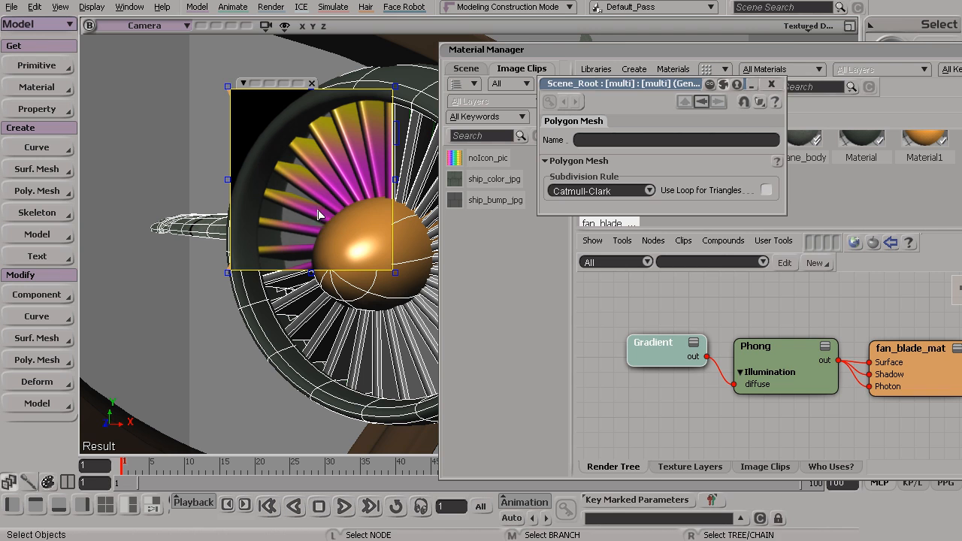
Recolour the gradient's red marker dark grey (RGB 0.169, 0.165, 0.161) and move it to position 0.35.
{"action": "left_click", "coordinate": [701, 102]}
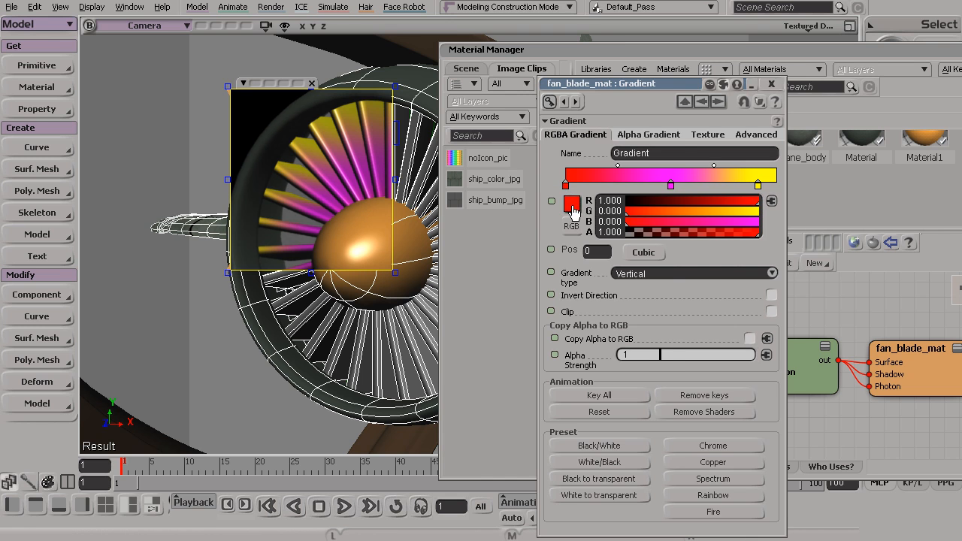
{"action": "left_click", "coordinate": [572, 205]}
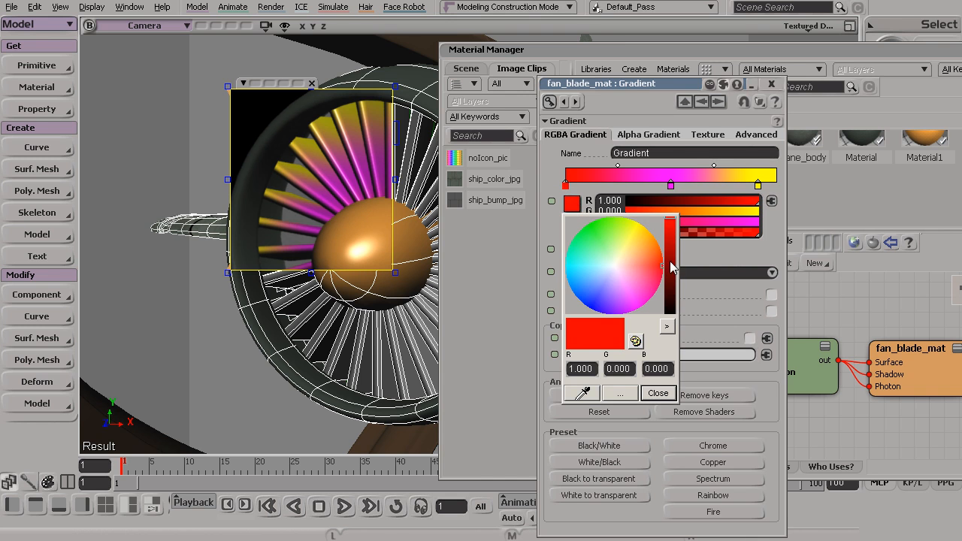
{"action": "left_click", "coordinate": [615, 264]}
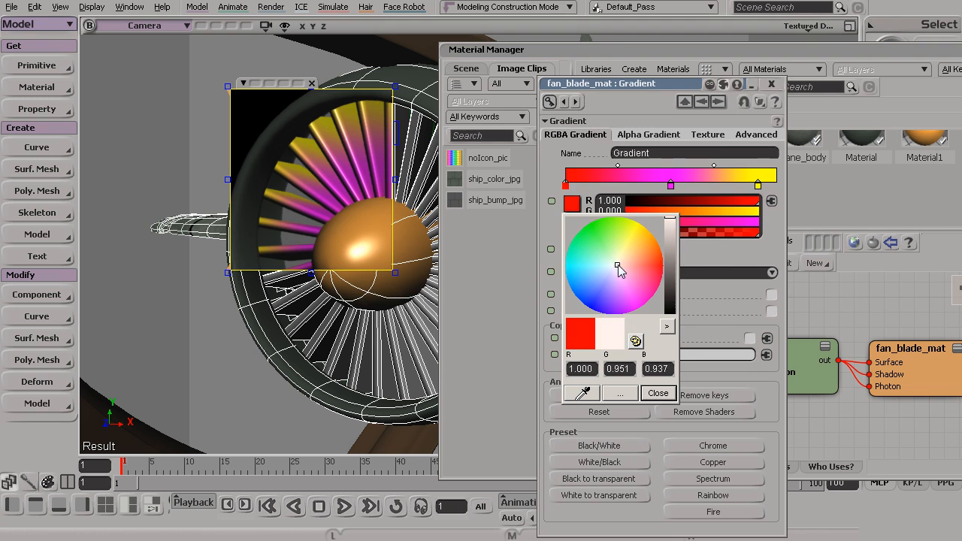
{"action": "left_click", "coordinate": [671, 294]}
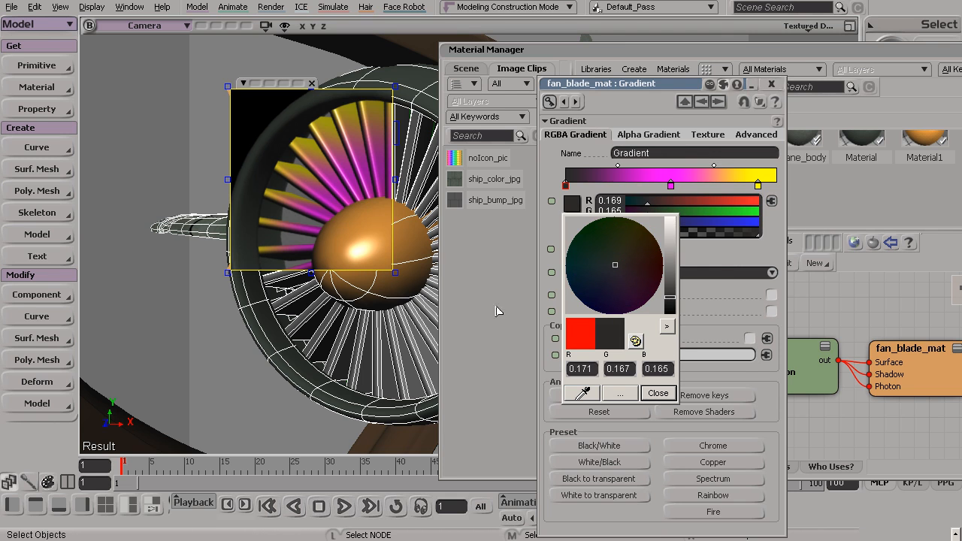
{"action": "left_click", "coordinate": [658, 393]}
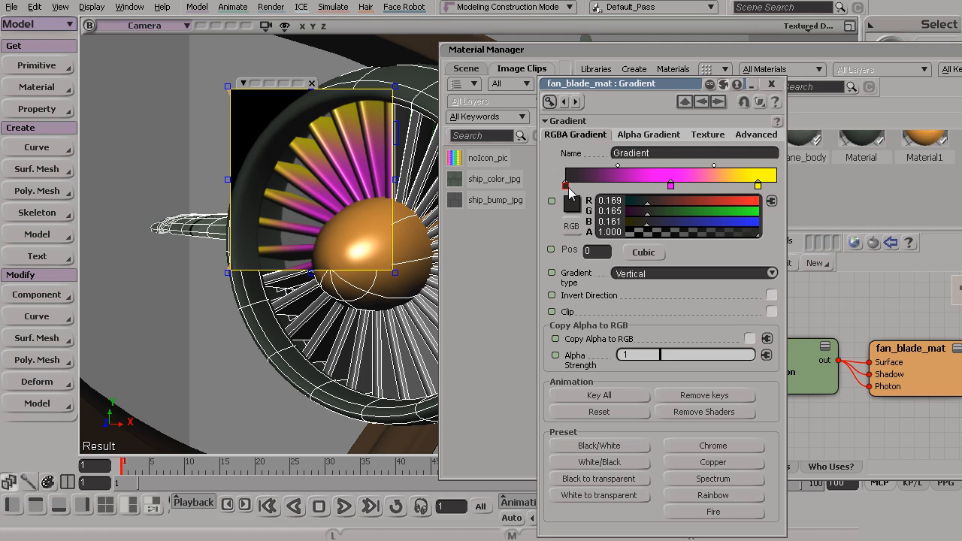
{"action": "left_click_drag", "start_coordinate": [567, 186], "coordinate": [610, 187]}
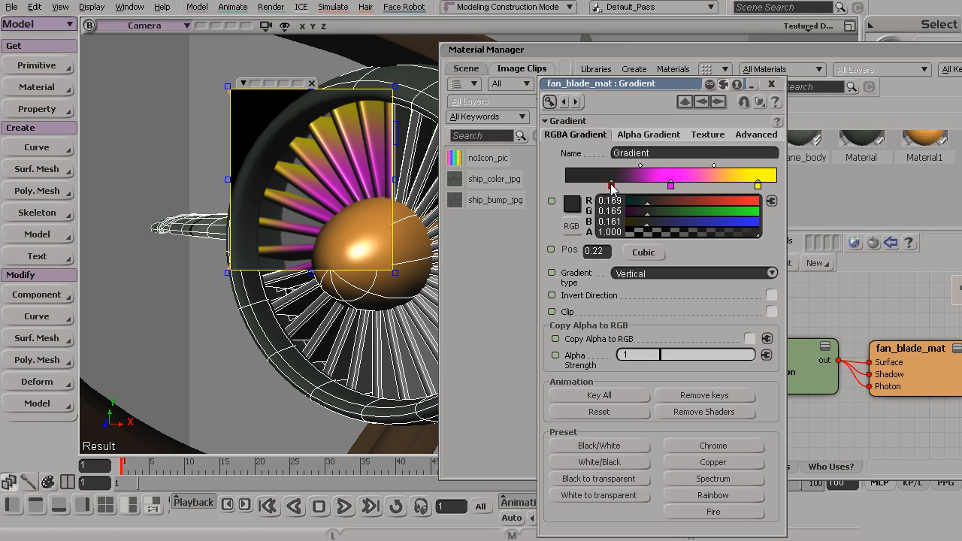
{"action": "left_click_drag", "start_coordinate": [611, 186], "coordinate": [638, 186]}
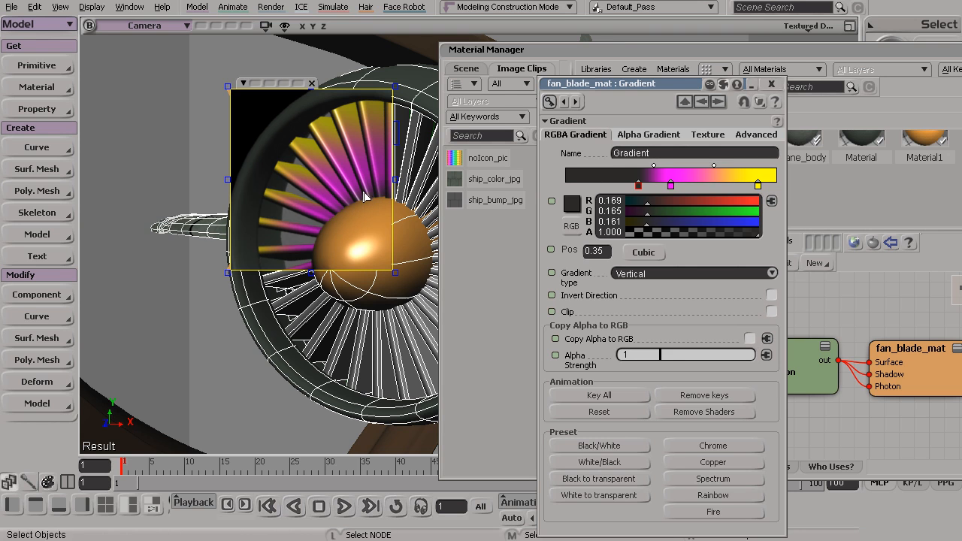
Change the gradient's magenta middle marker to light grey with R, G and B at 0.740.
{"action": "left_click", "coordinate": [671, 186]}
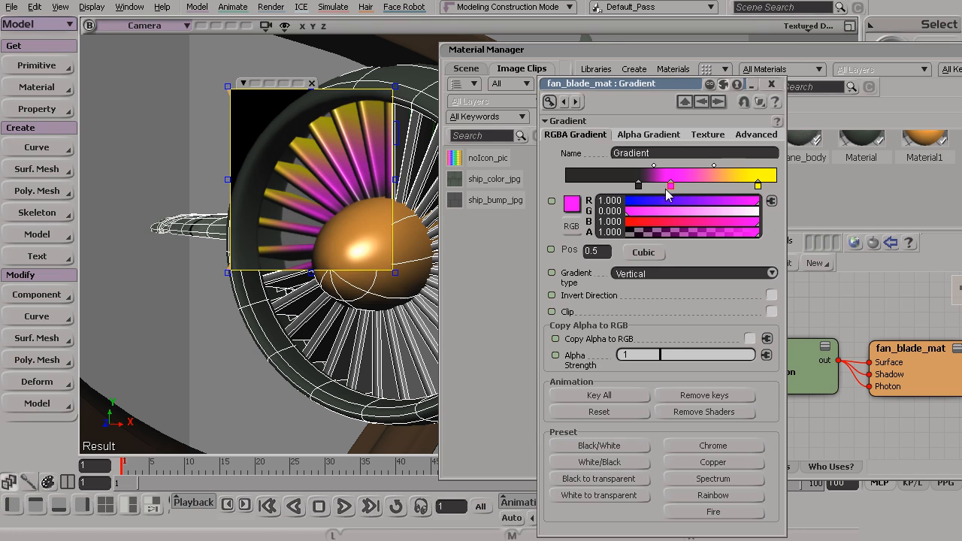
{"action": "left_click", "coordinate": [572, 205]}
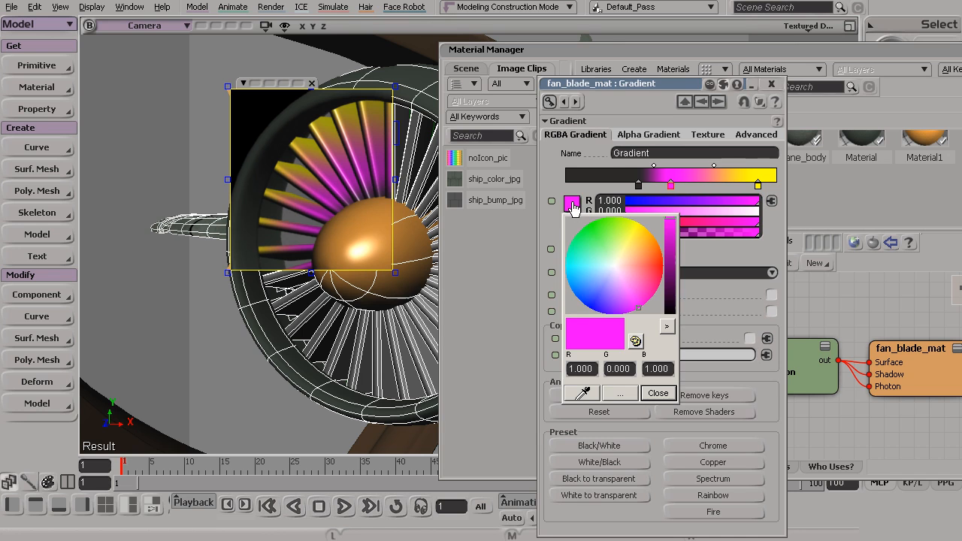
{"action": "left_click", "coordinate": [613, 265]}
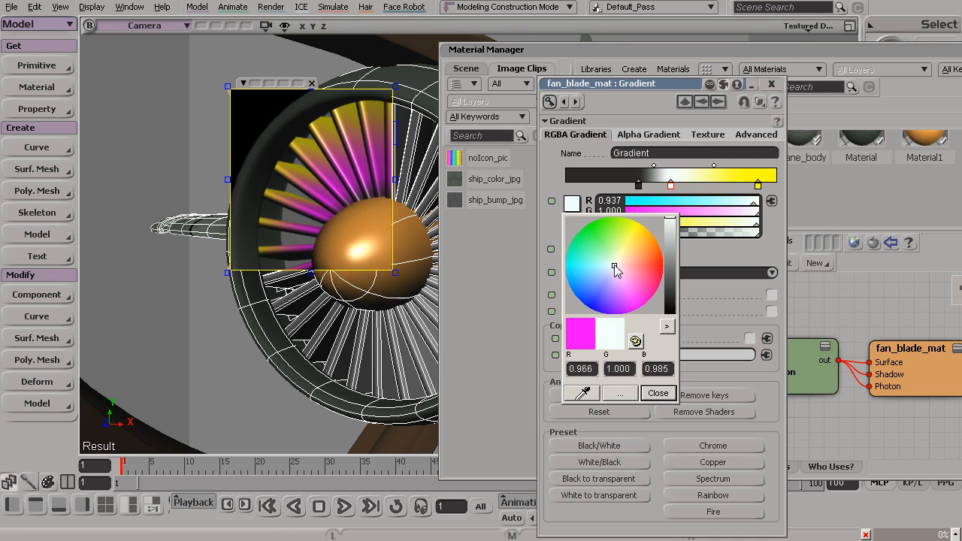
{"action": "left_click", "coordinate": [712, 211], "text": "ctrl"}
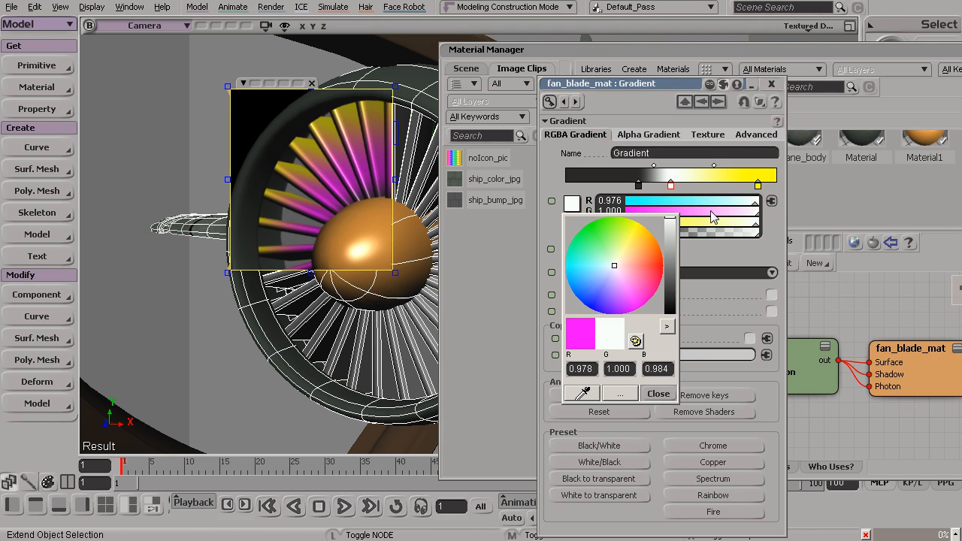
{"action": "left_click", "coordinate": [659, 395]}
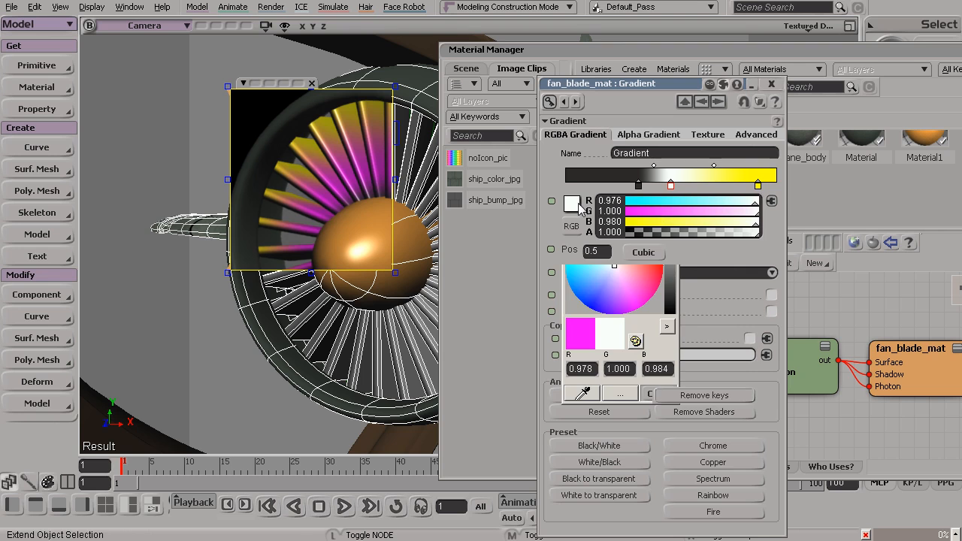
{"action": "left_click", "coordinate": [649, 218]}
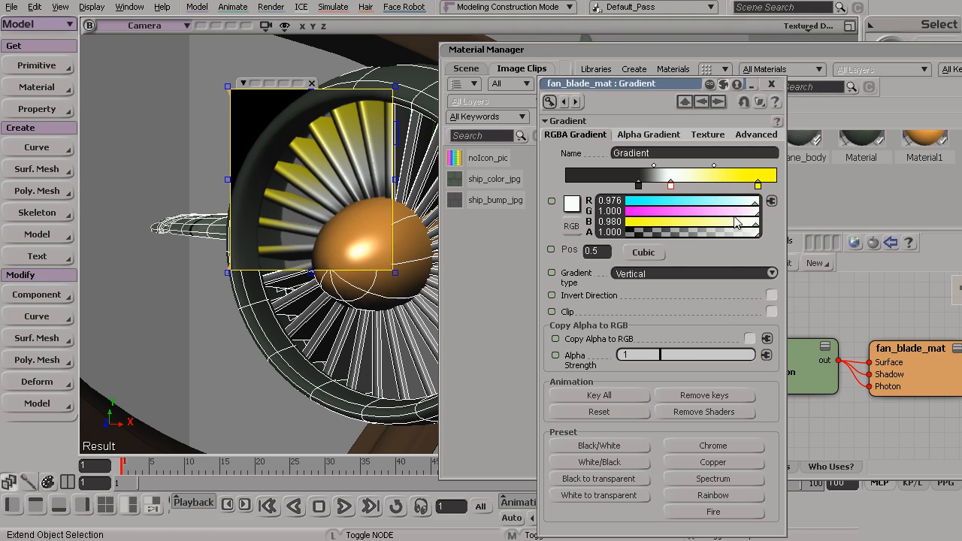
{"action": "mouse_move", "coordinate": [745, 218]}
{"action": "left_mouse_down"}
{"action": "mouse_move", "coordinate": [657, 223]}
{"action": "mouse_move", "coordinate": [722, 226]}
{"action": "left_mouse_up"}
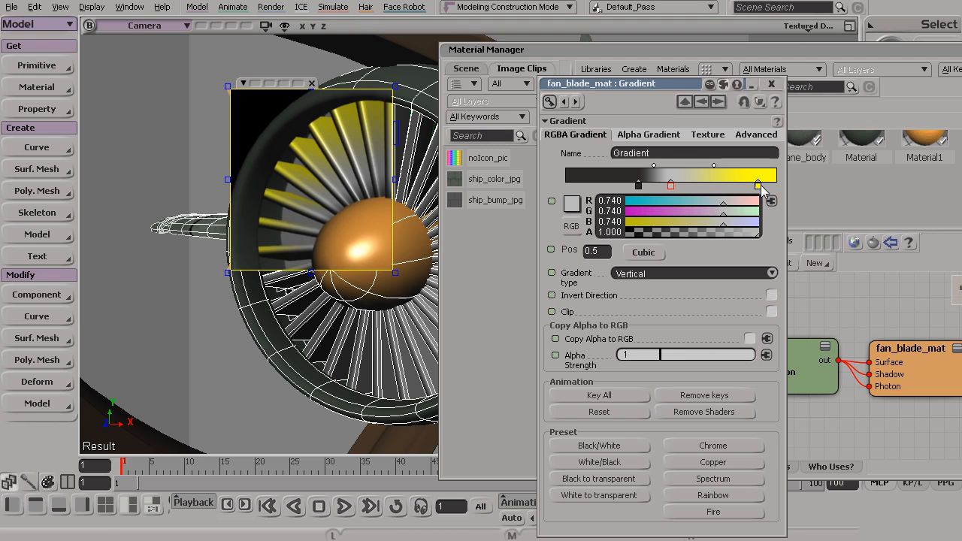
Set the yellow marker's RGB values to 0.186 and shift the midpoint between it and the light grey marker to 0.87.
{"action": "left_click", "coordinate": [760, 184]}
{"action": "left_click_drag", "start_coordinate": [723, 216], "coordinate": [650, 216]}
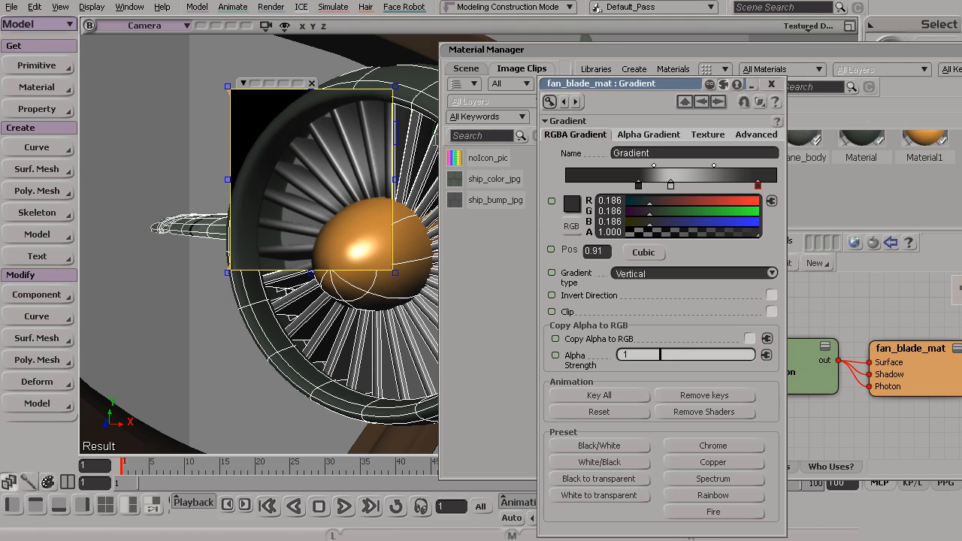
{"action": "left_click", "coordinate": [714, 165]}
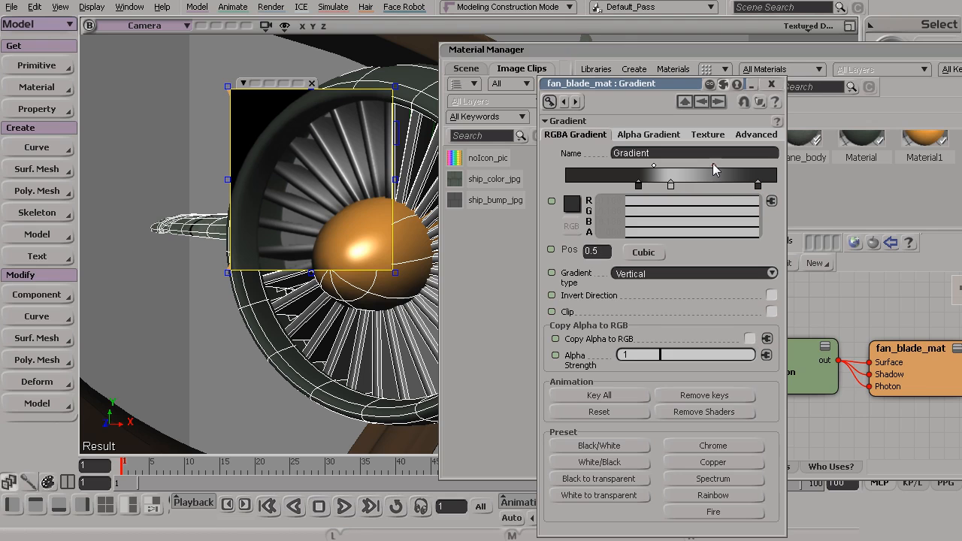
{"action": "left_click_drag", "start_coordinate": [735, 188], "coordinate": [749, 186]}
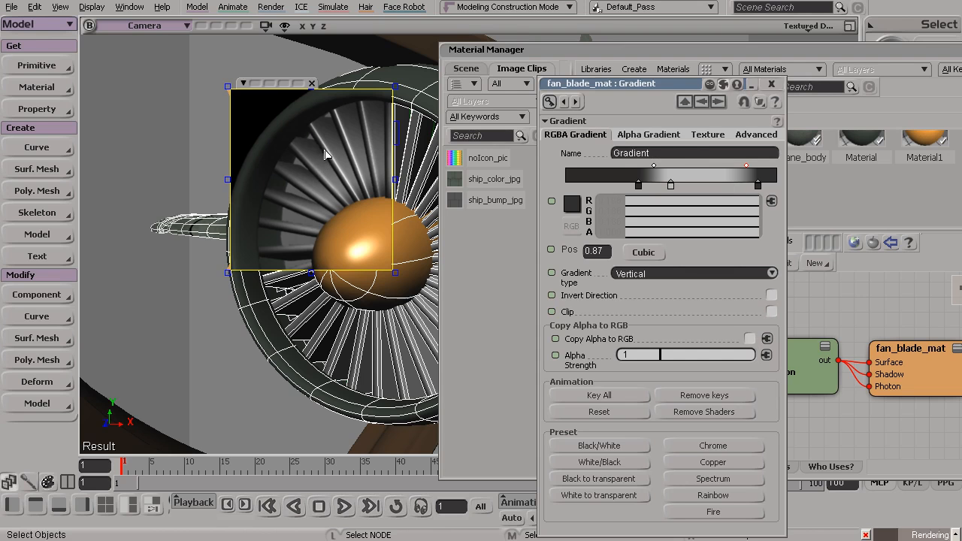
Shift the gradient's midpoint between the light grey marker and the dark end marker to 0.8, and close the material windows.
{"action": "left_click", "coordinate": [741, 167]}
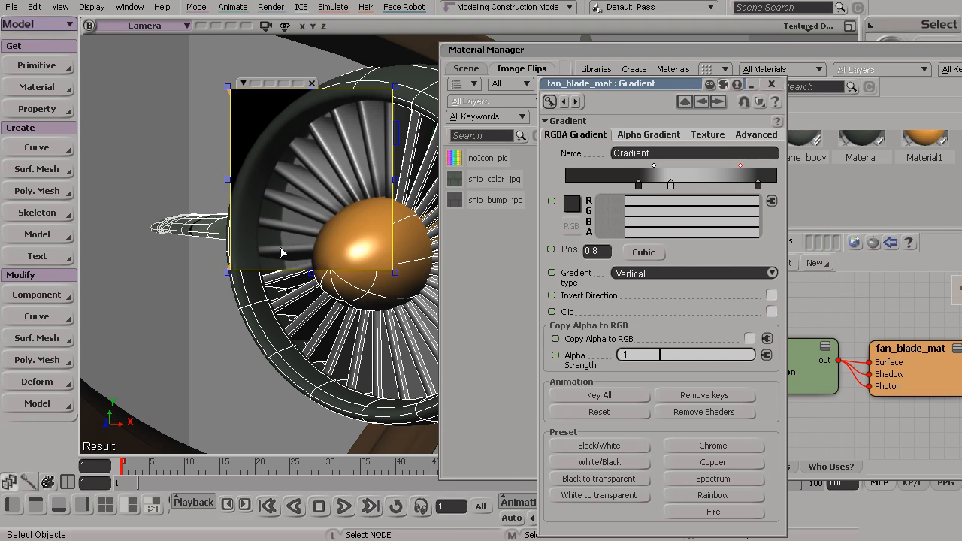
{"action": "left_click", "coordinate": [773, 83]}
Replace the render region with a new one around the whole turbine to preview the fan blade shading from the side.
{"action": "key", "text": "q"}
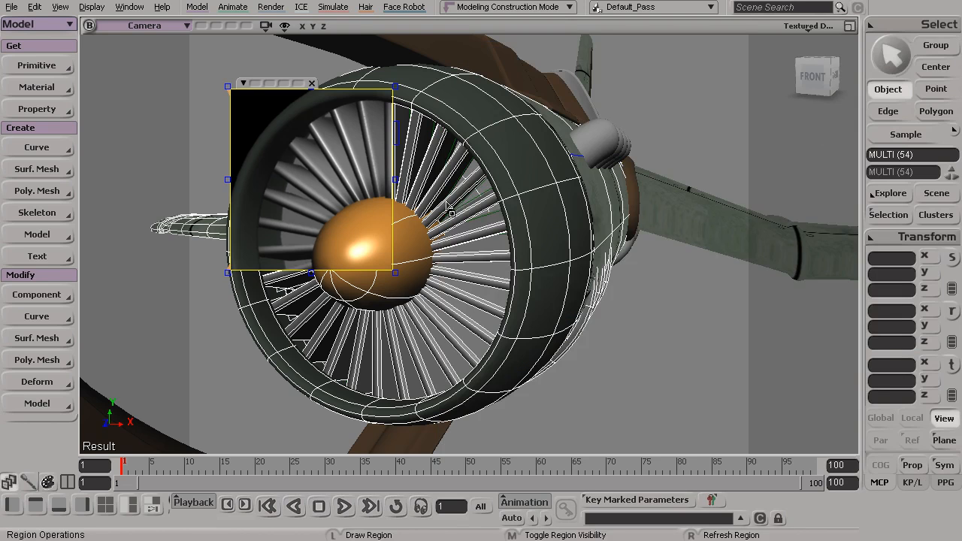
{"action": "middle_click", "coordinate": [449, 208]}
{"action": "key", "text": "s"}
{"action": "right_click_drag", "start_coordinate": [475, 241], "coordinate": [422, 256]}
{"action": "left_click_drag", "start_coordinate": [423, 256], "coordinate": [369, 260]}
{"action": "key", "text": "space"}
{"action": "left_click", "coordinate": [640, 413]}
{"action": "key", "text": "q"}
{"action": "mouse_move", "coordinate": [269, 88]}
{"action": "left_mouse_down"}
{"action": "mouse_move", "coordinate": [317, 161]}
{"action": "mouse_move", "coordinate": [573, 408]}
{"action": "left_mouse_up"}
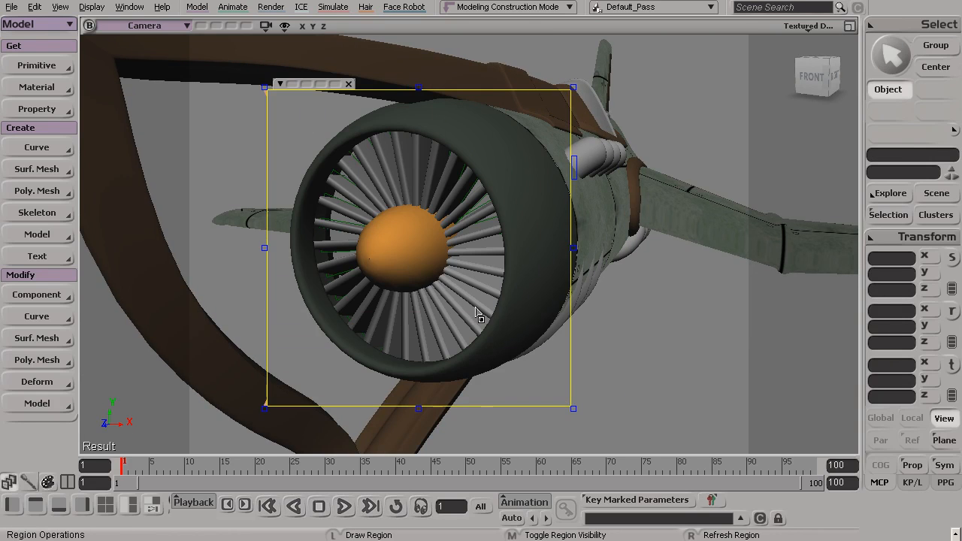
{"action": "key", "text": "space"}
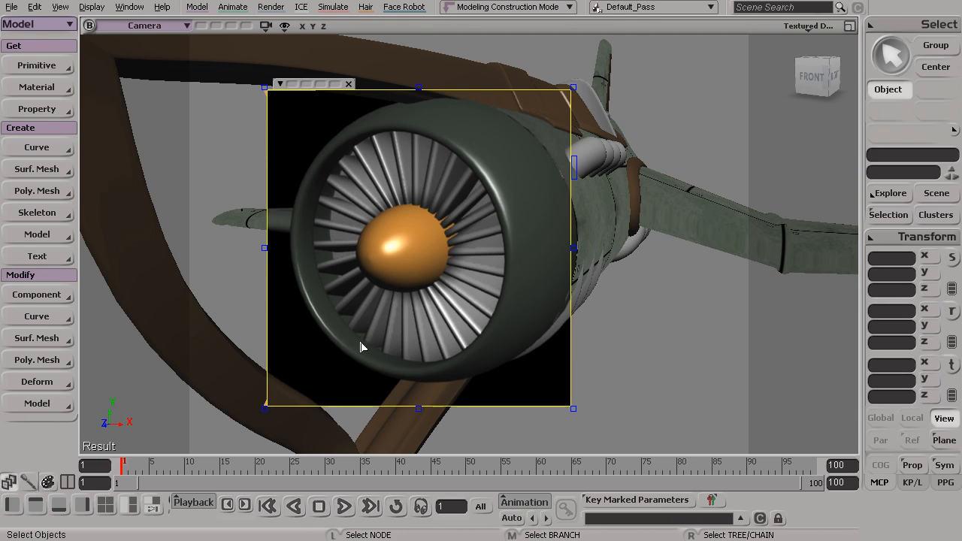
Select the turbine nose and give it a Planar XZ texture projection.
{"action": "key", "text": "shift"}
{"action": "key", "text": "s"}
{"action": "left_click_drag", "start_coordinate": [440, 221], "coordinate": [396, 266]}
{"action": "key", "text": "space"}
{"action": "left_click", "coordinate": [421, 254]}
{"action": "key", "text": "s"}
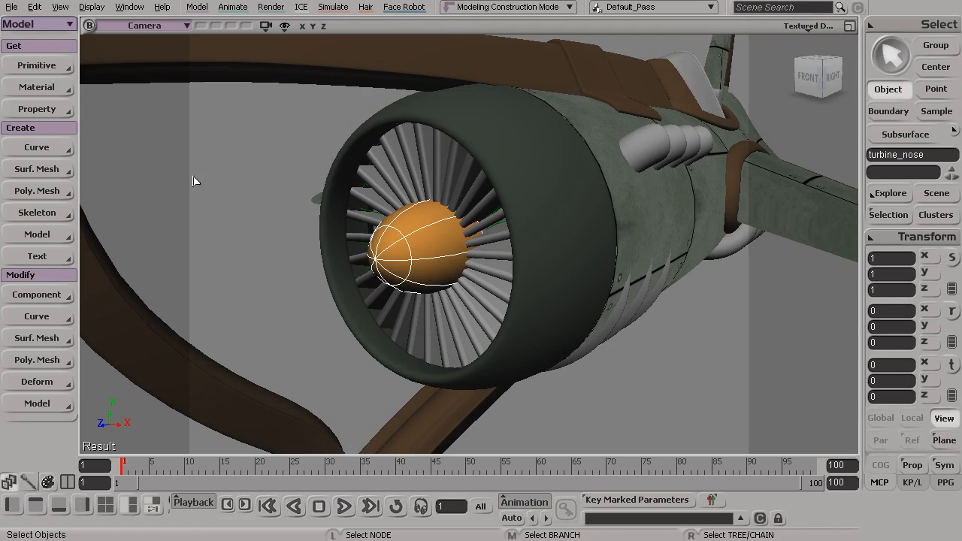
{"action": "left_click", "coordinate": [42, 86]}
{"action": "left_click", "coordinate": [52, 109]}
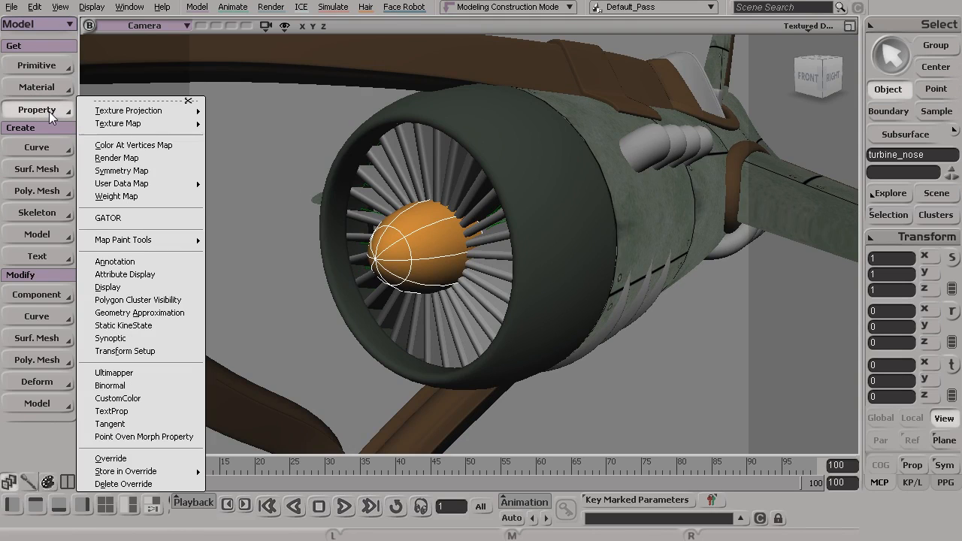
{"action": "mouse_move", "coordinate": [124, 112]}
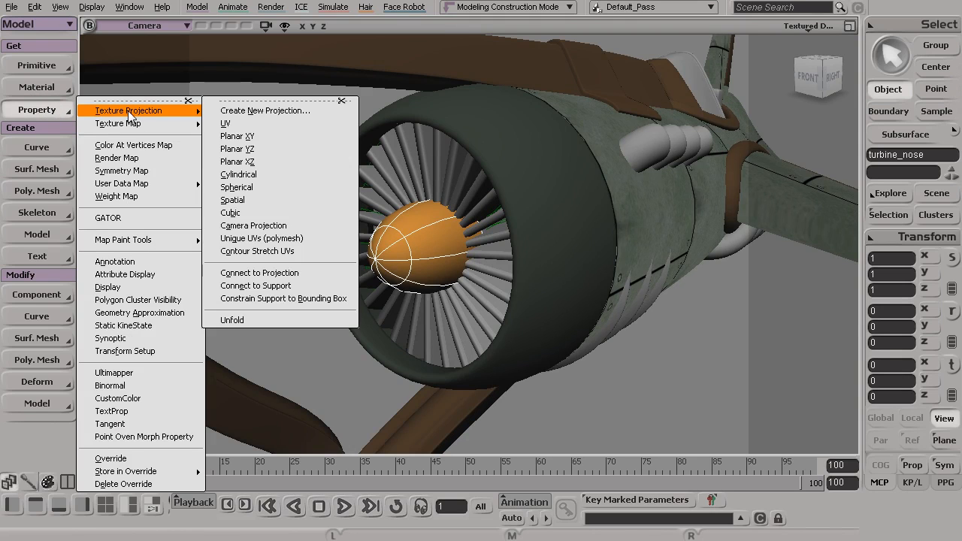
{"action": "left_click", "coordinate": [253, 161]}
Rename the turbine nose's material, Material1, as nose_mat.
{"action": "key", "text": "s"}
{"action": "mouse_move", "coordinate": [373, 247]}
{"action": "left_mouse_down"}
{"action": "mouse_move", "coordinate": [373, 306]}
{"action": "mouse_move", "coordinate": [384, 278]}
{"action": "mouse_move", "coordinate": [404, 283]}
{"action": "mouse_move", "coordinate": [384, 261]}
{"action": "left_mouse_up"}
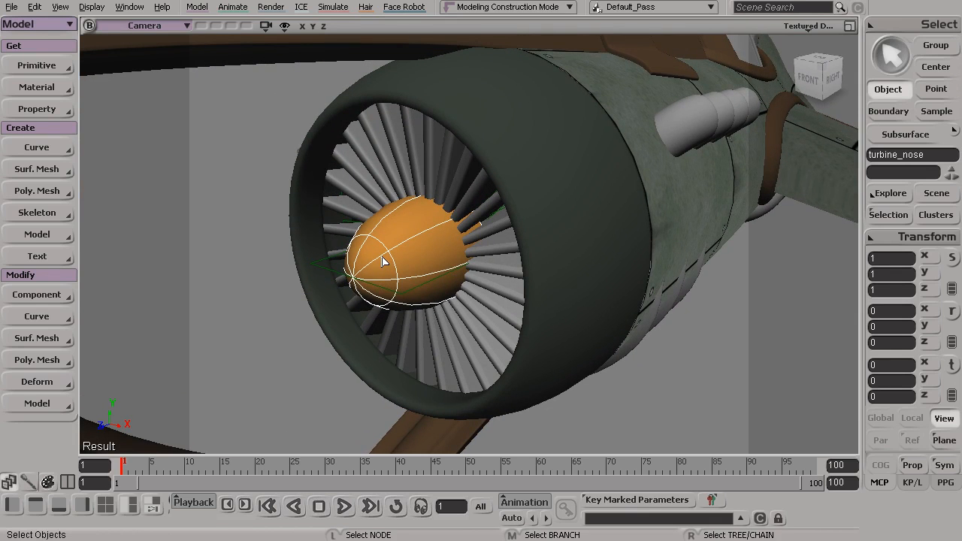
{"action": "key", "text": "ctrl"}
{"action": "key", "text": "ctrl+7"}
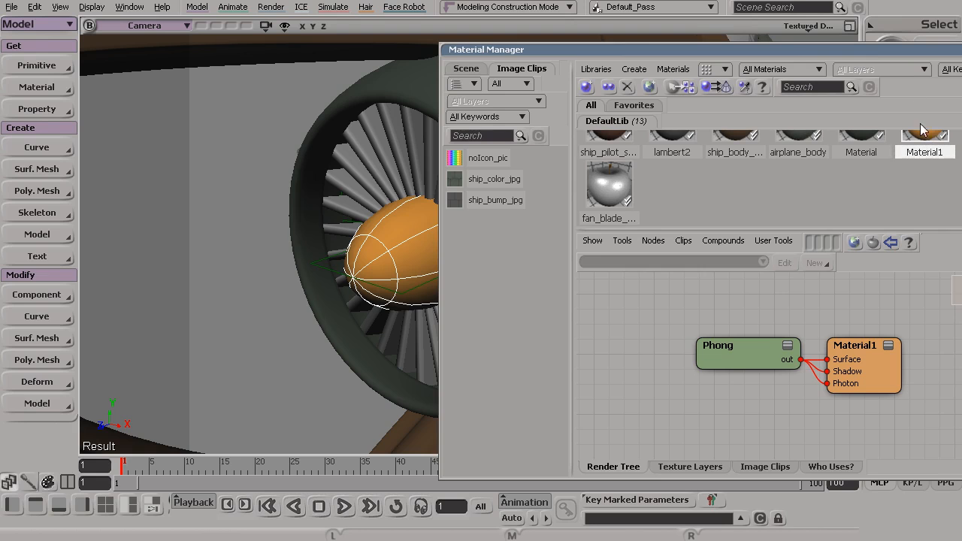
{"action": "left_click_drag", "start_coordinate": [903, 56], "coordinate": [895, 55]}
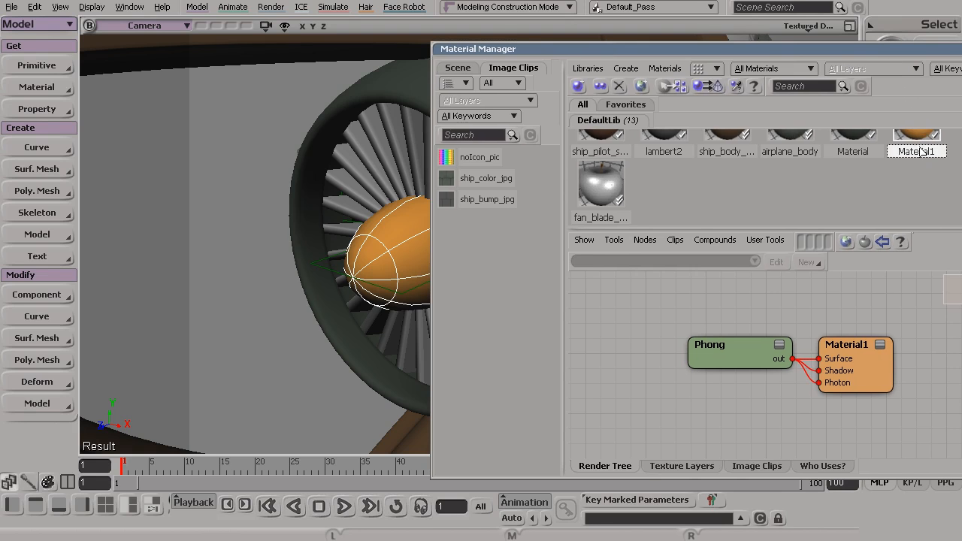
{"action": "scroll", "coordinate": [759, 177], "scroll_direction": "up", "scroll_amount": 1}
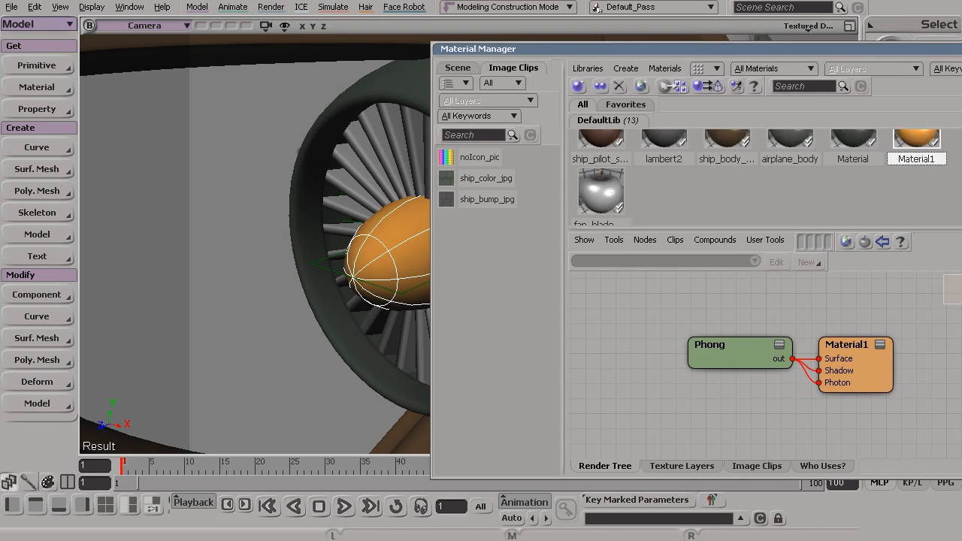
{"action": "scroll", "coordinate": [760, 178], "scroll_direction": "down", "scroll_amount": 1}
{"action": "right_click", "coordinate": [920, 192]}
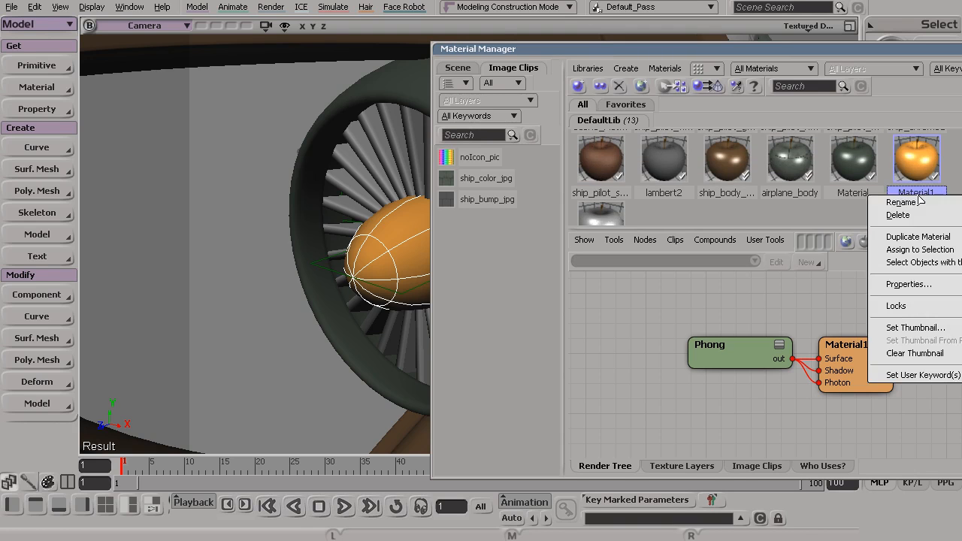
{"action": "left_click", "coordinate": [909, 204]}
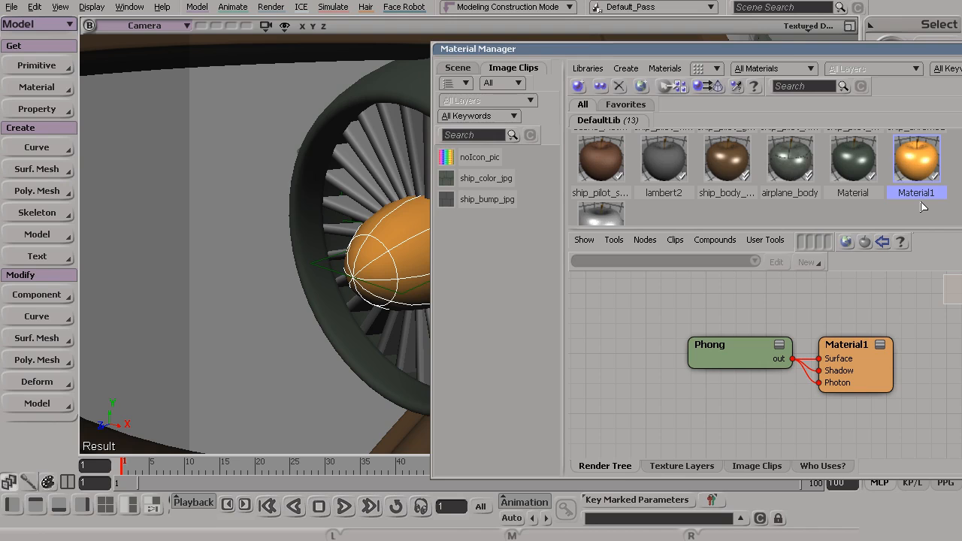
{"action": "type", "text": "node_mat"}
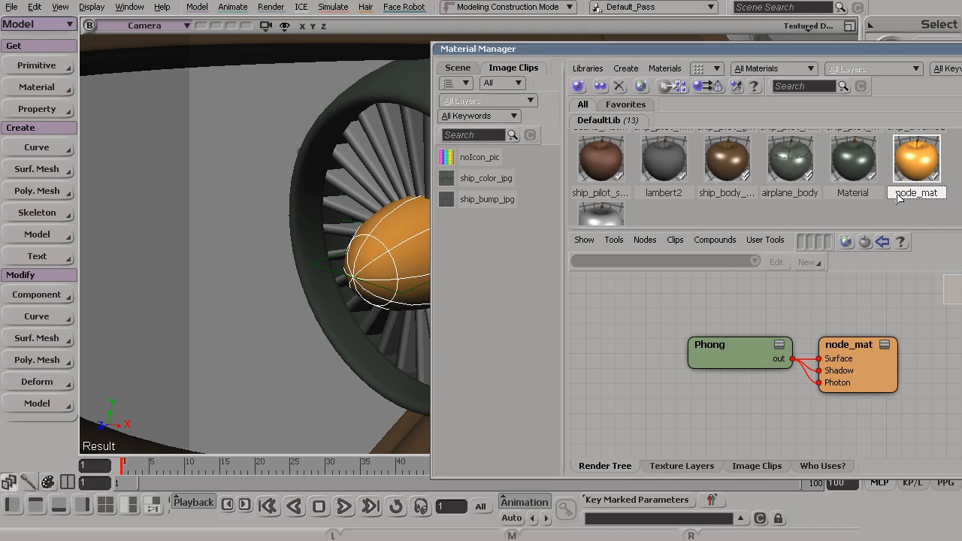
{"action": "right_click", "coordinate": [902, 193]}
{"action": "left_click", "coordinate": [913, 200]}
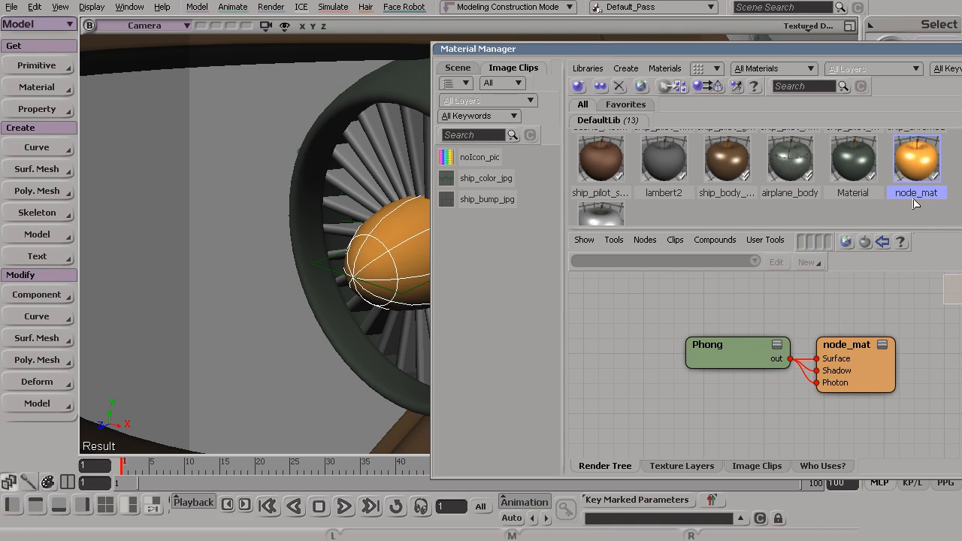
{"action": "type", "text": "nose_mat"}
{"action": "key", "text": "Return"}
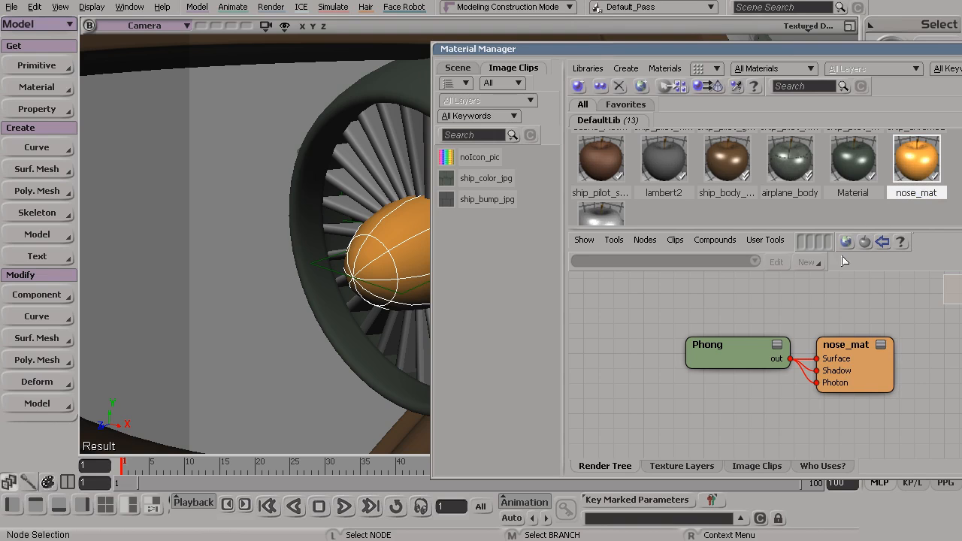
Connect a Gradient texture to the diffuse color of nose_mat's Phong shader.
{"action": "double_click", "coordinate": [748, 347]}
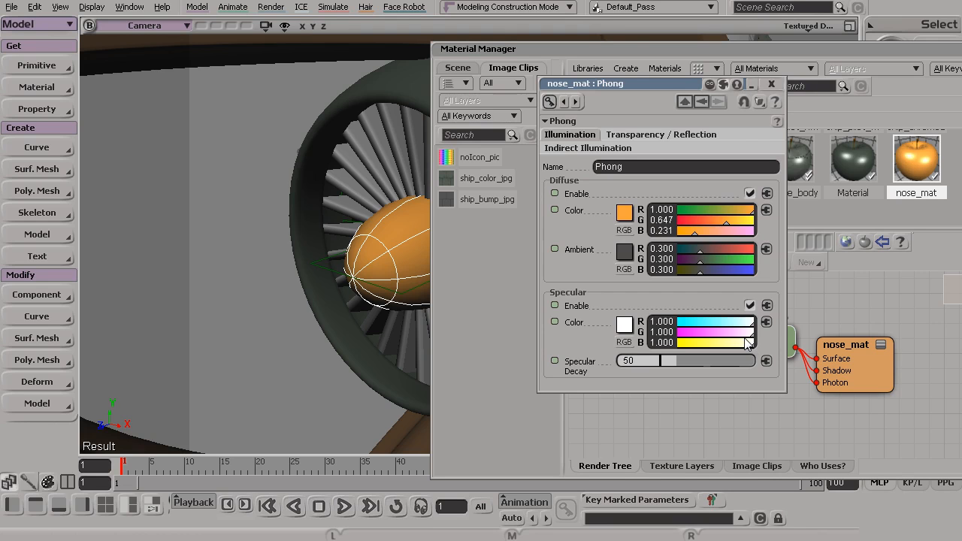
{"action": "left_click", "coordinate": [767, 211]}
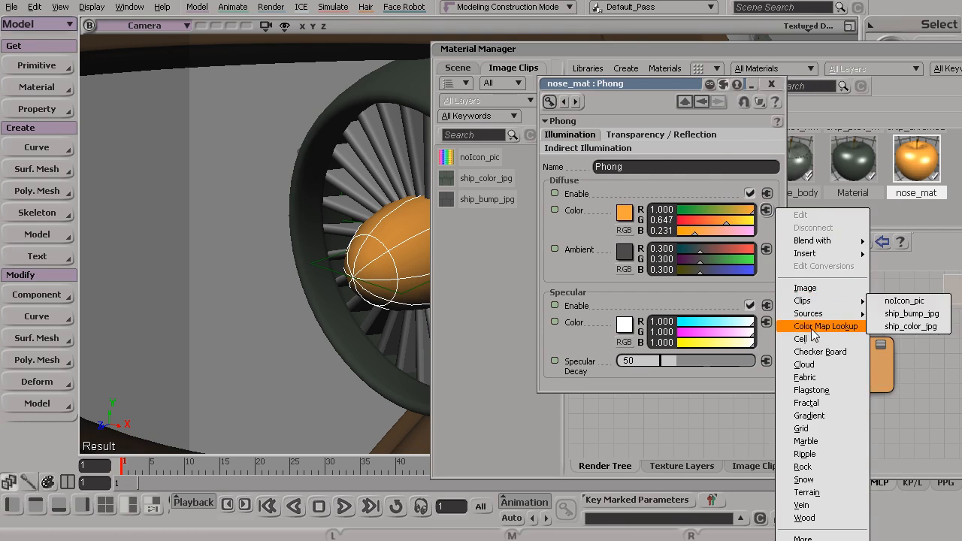
{"action": "left_click", "coordinate": [812, 416]}
Preview the new gradient in a render region around the turbine nose.
{"action": "key", "text": "s"}
{"action": "left_click_drag", "start_coordinate": [350, 210], "coordinate": [328, 213]}
{"action": "middle_click_drag", "start_coordinate": [329, 213], "coordinate": [267, 210]}
{"action": "key", "text": "q"}
{"action": "left_click_drag", "start_coordinate": [228, 156], "coordinate": [421, 336]}
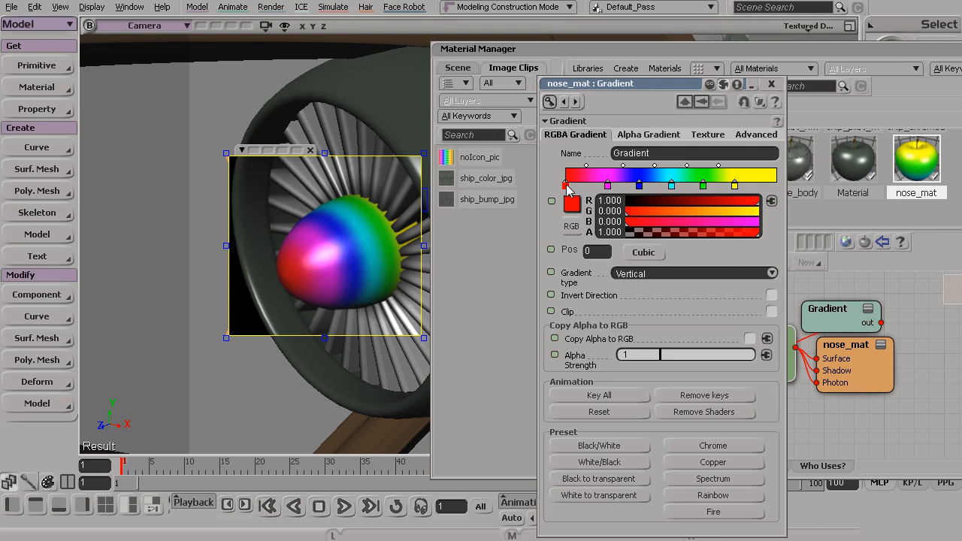
Remove the gradient's magenta, blue, cyan and green markers, leaving only the red and yellow ones.
{"action": "left_click", "coordinate": [608, 186]}
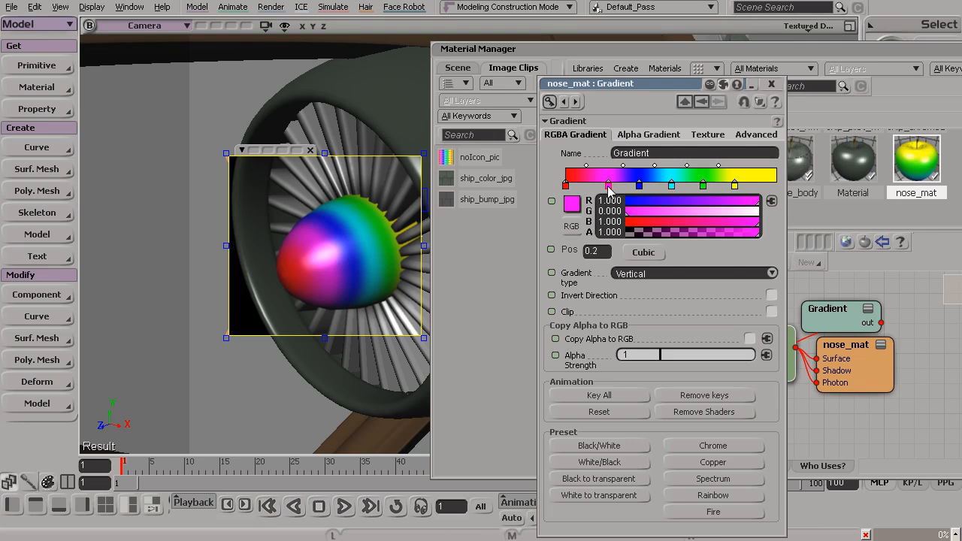
{"action": "left_click_drag", "start_coordinate": [609, 188], "coordinate": [638, 191]}
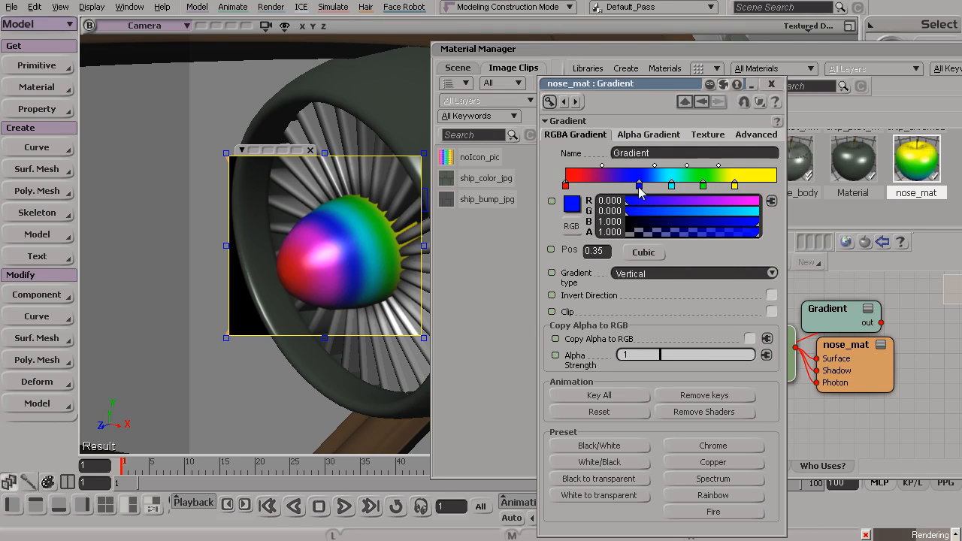
{"action": "left_click_drag", "start_coordinate": [642, 191], "coordinate": [673, 190]}
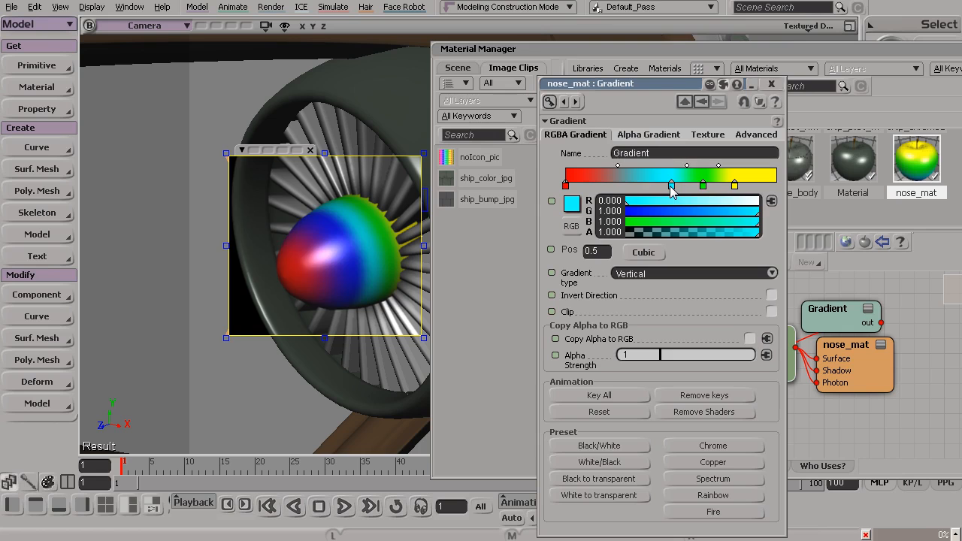
{"action": "key", "text": "Delete"}
{"action": "left_click", "coordinate": [704, 189]}
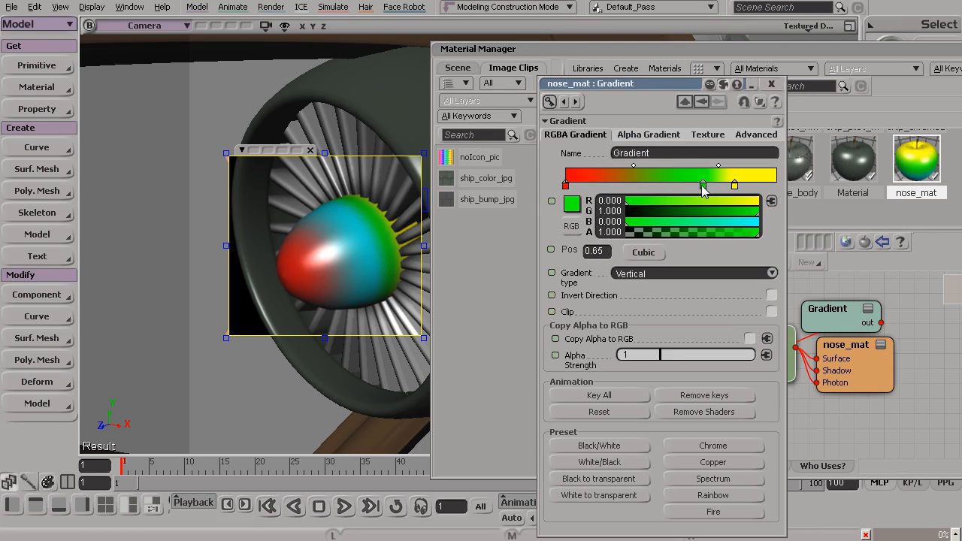
{"action": "key", "text": "Delete"}
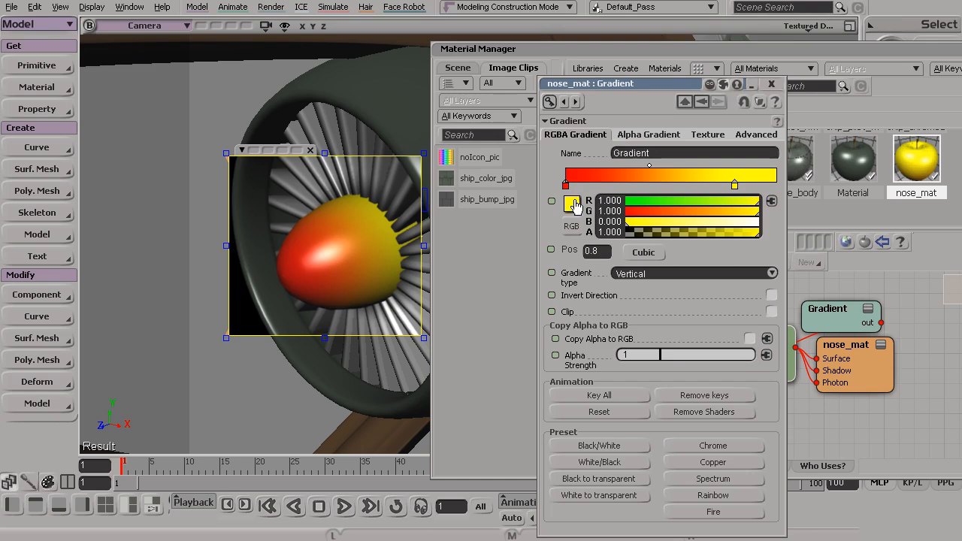
Recolour the yellow marker dark brown (RGB 0.318, 0.180, 0.000) and the red marker orange (RGB 1.000, 0.592, 0.000).
{"action": "left_click", "coordinate": [572, 204]}
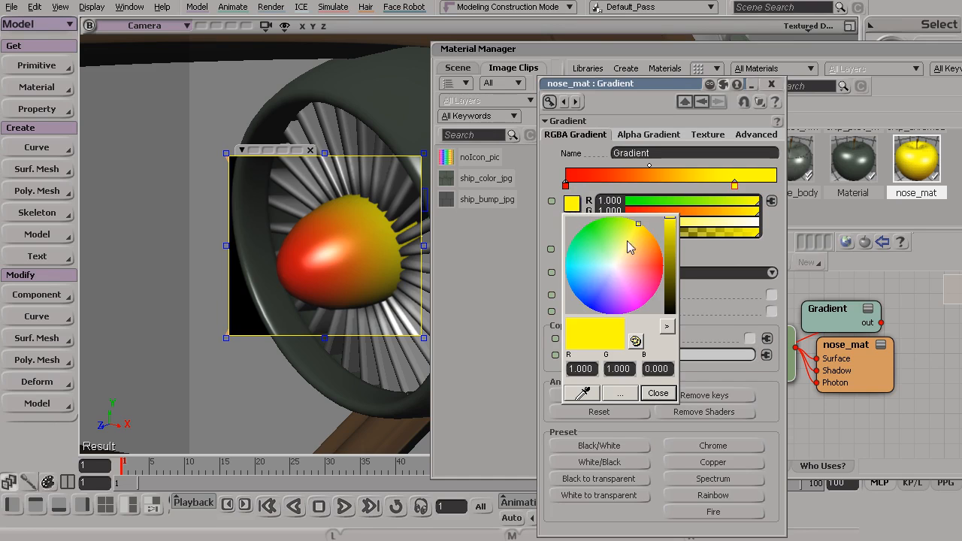
{"action": "mouse_move", "coordinate": [639, 224]}
{"action": "left_mouse_down"}
{"action": "mouse_move", "coordinate": [673, 259]}
{"action": "mouse_move", "coordinate": [672, 294]}
{"action": "left_mouse_up"}
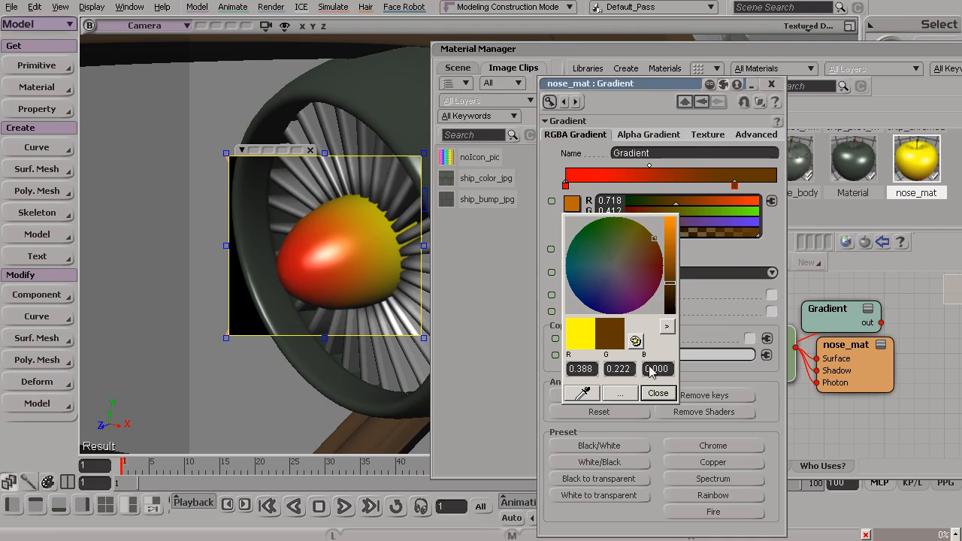
{"action": "left_click", "coordinate": [566, 187]}
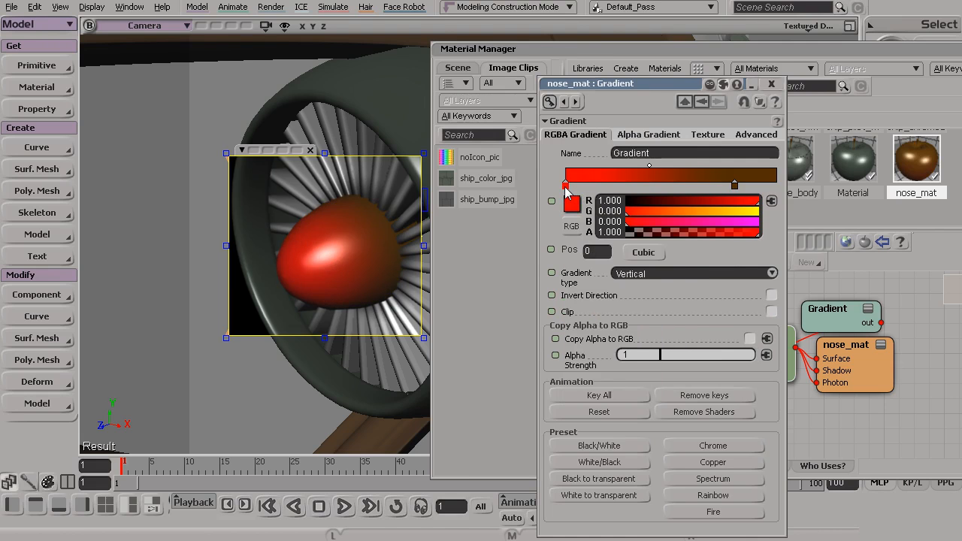
{"action": "left_click", "coordinate": [572, 203]}
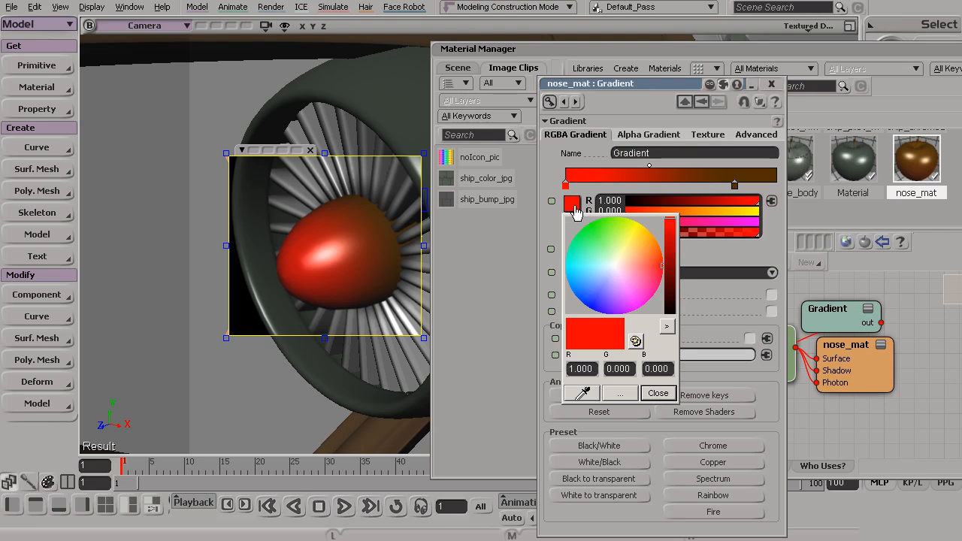
{"action": "left_click", "coordinate": [655, 245]}
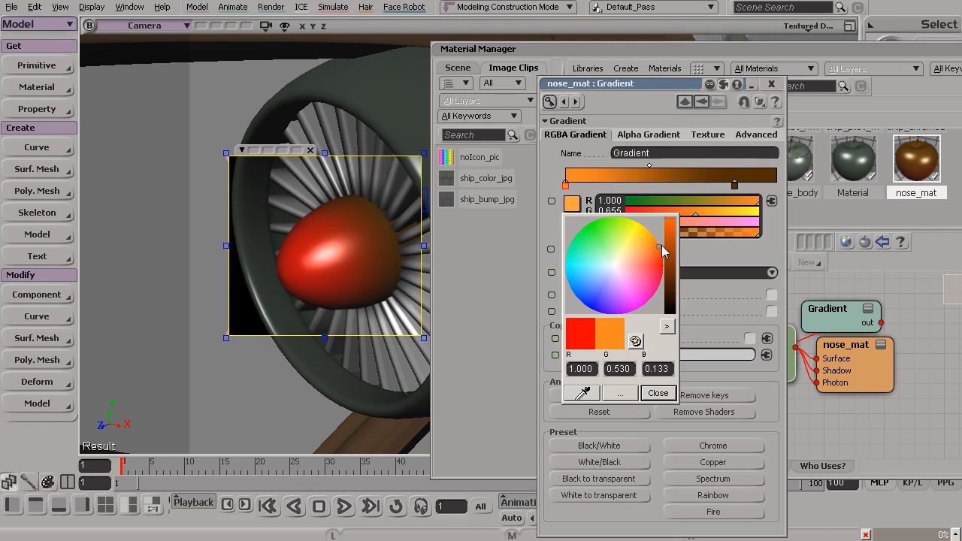
{"action": "left_click", "coordinate": [658, 245]}
{"action": "left_click", "coordinate": [655, 238]}
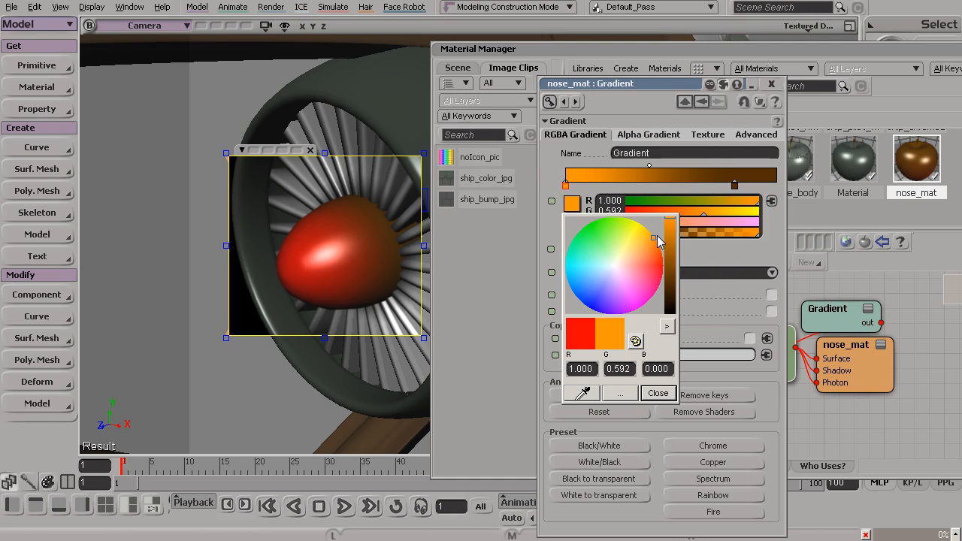
{"action": "left_click", "coordinate": [665, 393]}
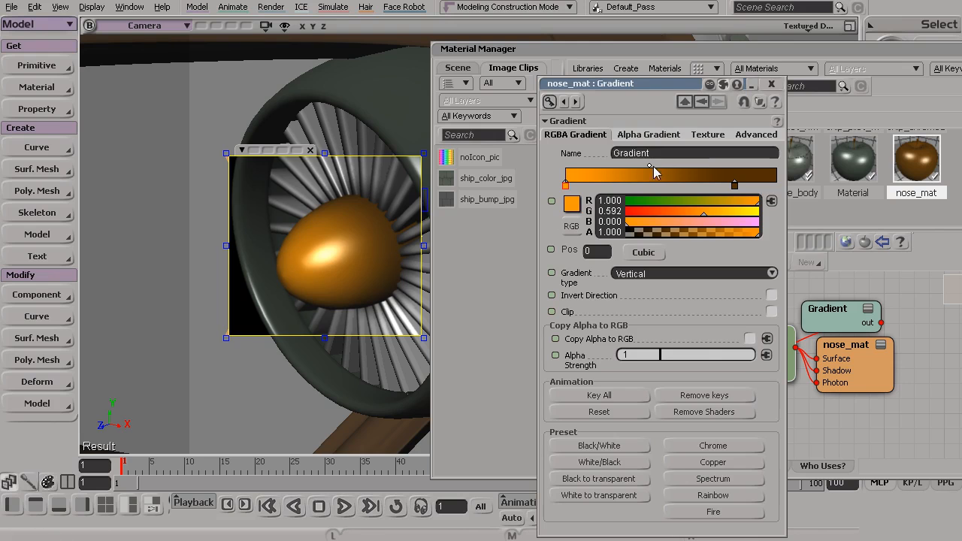
Reposition the orange and brown markers at 0.37 and 0.78, and lower the brown marker's HLS lightness to 0.113.
{"action": "left_click_drag", "start_coordinate": [568, 185], "coordinate": [643, 185]}
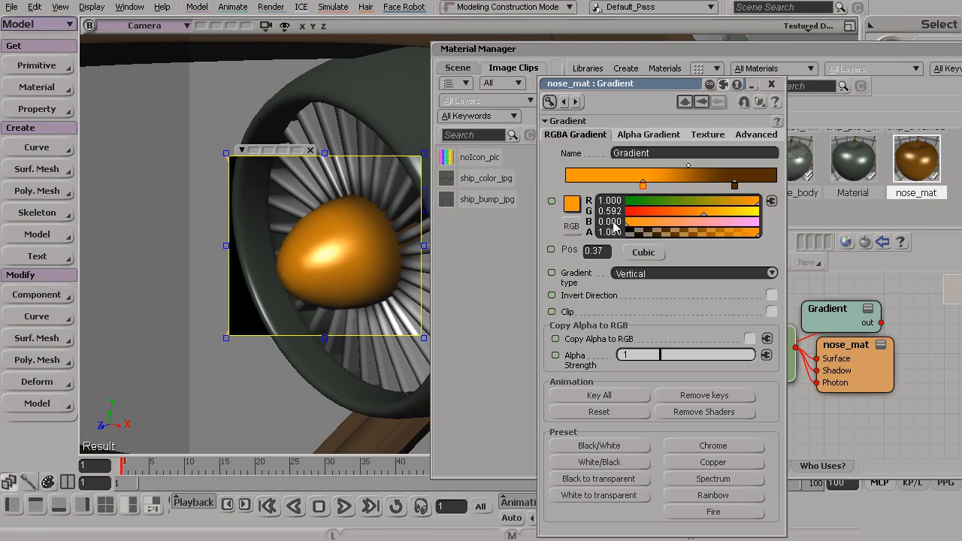
{"action": "left_click_drag", "start_coordinate": [735, 189], "coordinate": [727, 194]}
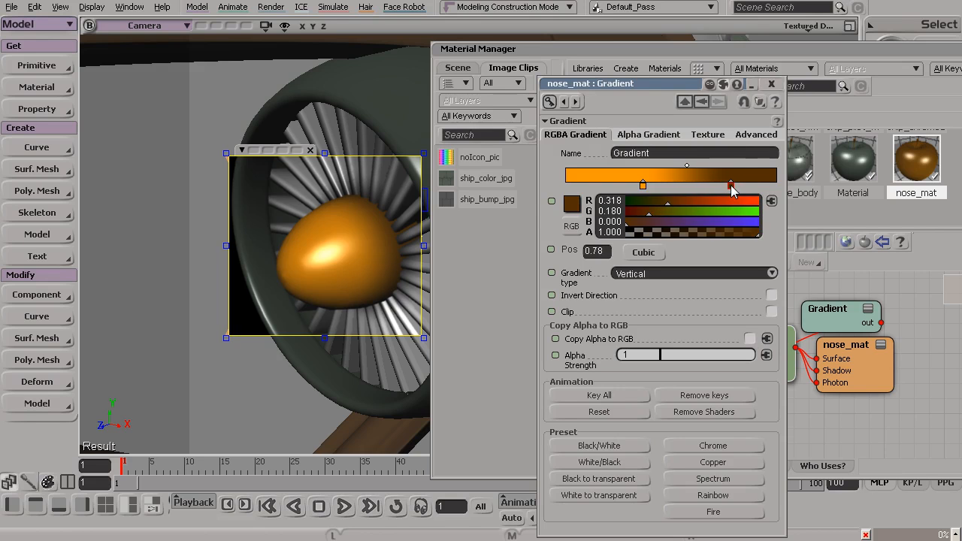
{"action": "left_click", "coordinate": [573, 225]}
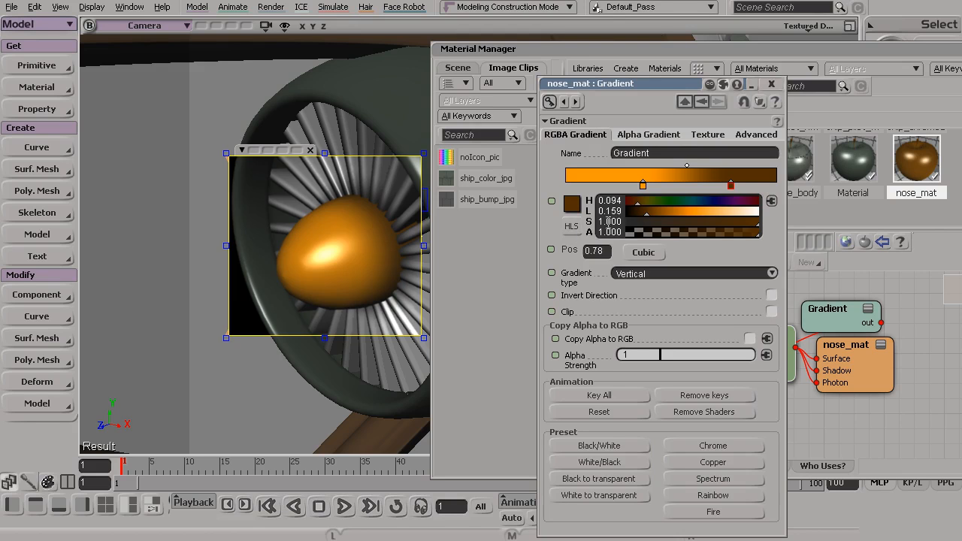
{"action": "left_click_drag", "start_coordinate": [645, 213], "coordinate": [643, 213]}
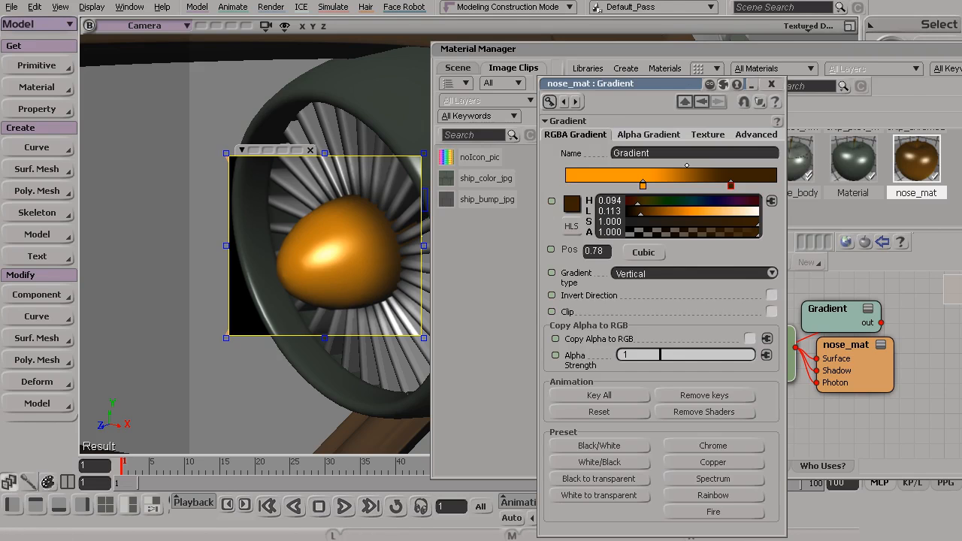
Close the material manager and the gradient's properties, and hide the render region around the nose.
{"action": "left_click", "coordinate": [956, 49]}
{"action": "left_click", "coordinate": [961, 49]}
{"action": "left_click", "coordinate": [779, 87]}
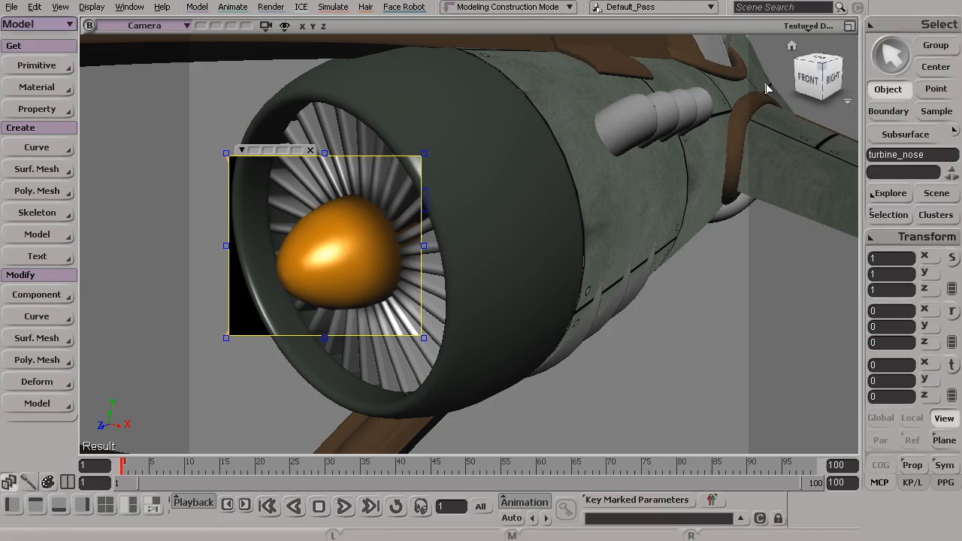
{"action": "key", "text": "q"}
{"action": "middle_click", "coordinate": [357, 269]}
{"action": "key", "text": "s"}
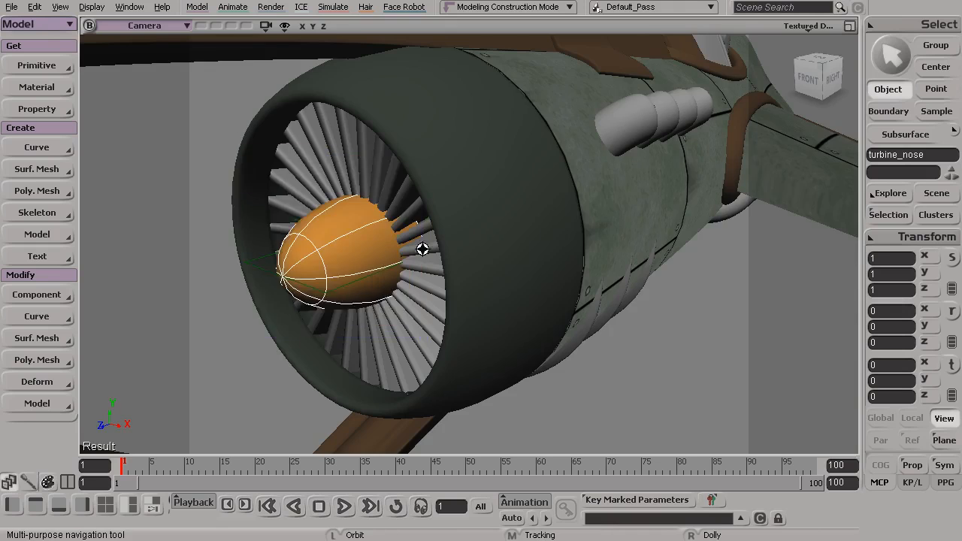
Preview the whole turbine from a wider angle in a new render region, then hide the region.
{"action": "left_click_drag", "start_coordinate": [423, 249], "coordinate": [434, 233]}
{"action": "right_click_drag", "start_coordinate": [433, 234], "coordinate": [219, 208]}
{"action": "mouse_move", "coordinate": [409, 225]}
{"action": "left_mouse_down"}
{"action": "mouse_move", "coordinate": [382, 239]}
{"action": "mouse_move", "coordinate": [413, 236]}
{"action": "left_mouse_up"}
{"action": "right_click_drag", "start_coordinate": [412, 237], "coordinate": [468, 248]}
{"action": "key", "text": "q"}
{"action": "left_click_drag", "start_coordinate": [277, 113], "coordinate": [568, 380]}
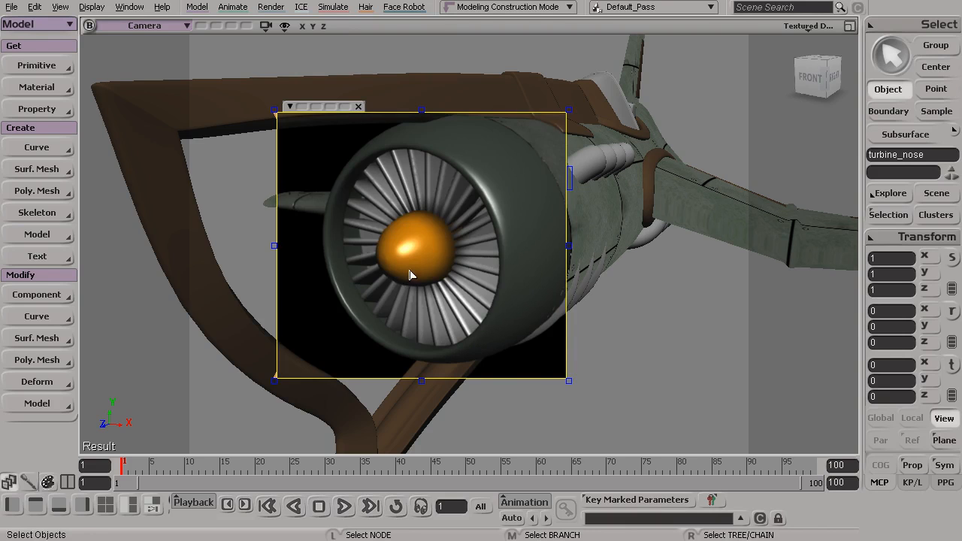
{"action": "key", "text": "q"}
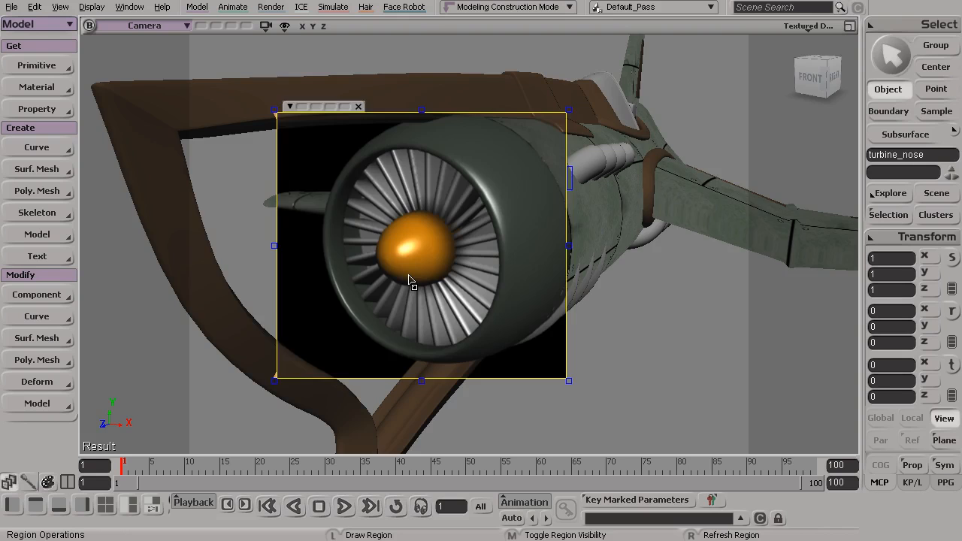
{"action": "middle_click", "coordinate": [409, 280]}
Select all the fan blades from fanBlade_1 to fanBlade_31 together with the turbine nose.
{"action": "key", "text": "s"}
{"action": "left_click_drag", "start_coordinate": [404, 300], "coordinate": [431, 305]}
{"action": "right_click_drag", "start_coordinate": [432, 306], "coordinate": [443, 315]}
{"action": "mouse_move", "coordinate": [443, 314]}
{"action": "left_mouse_down"}
{"action": "mouse_move", "coordinate": [440, 326]}
{"action": "mouse_move", "coordinate": [451, 323]}
{"action": "left_mouse_up"}
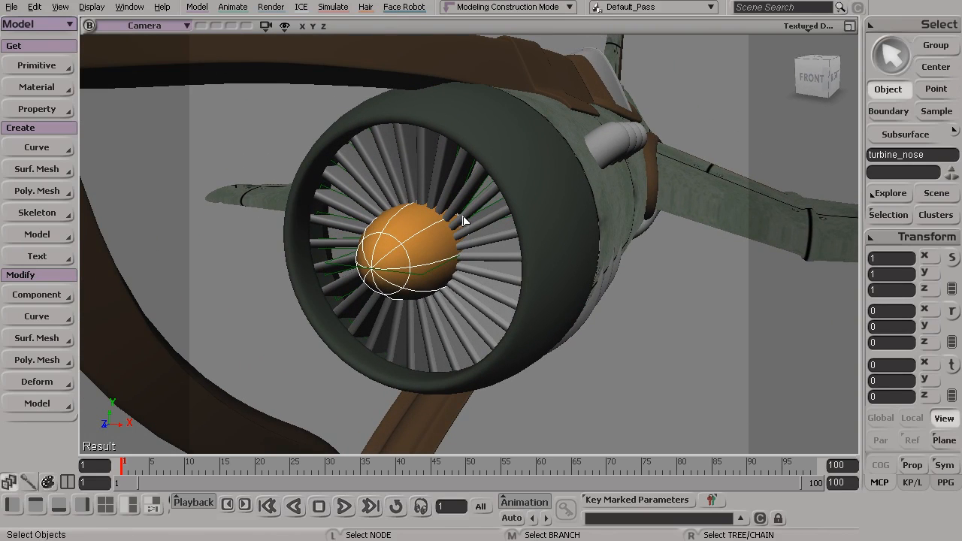
{"action": "left_click", "coordinate": [937, 194]}
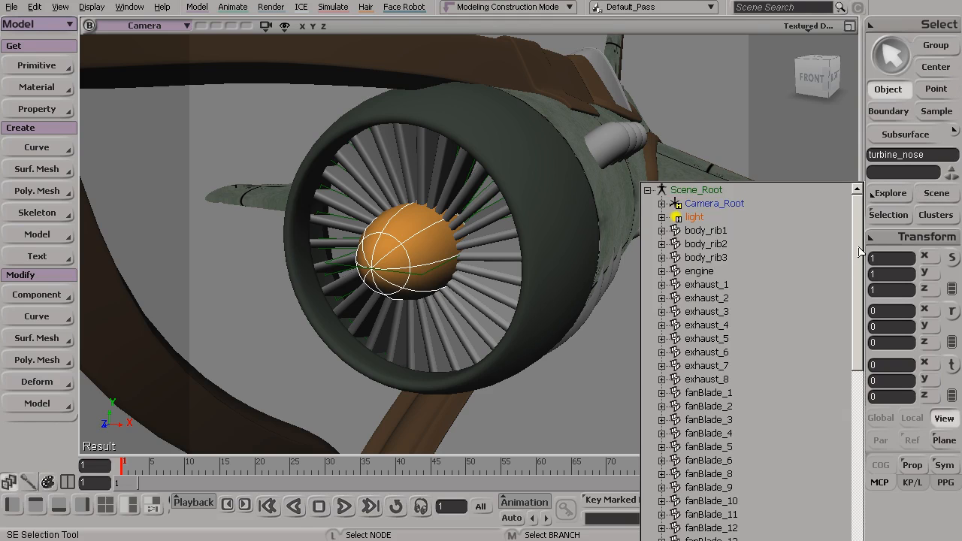
{"action": "left_click_drag", "start_coordinate": [860, 251], "coordinate": [856, 313]}
{"action": "left_click", "coordinate": [710, 245]}
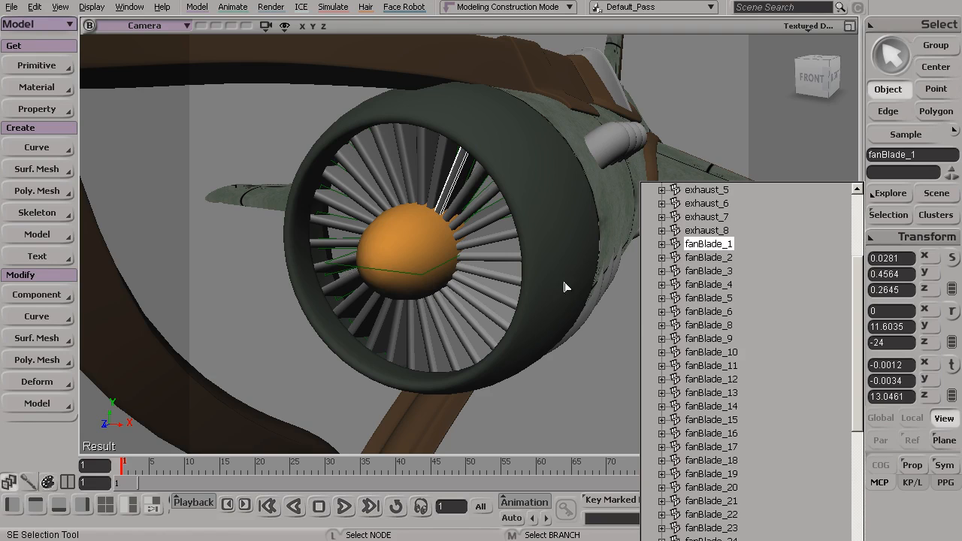
{"action": "scroll", "coordinate": [858, 272], "scroll_direction": "down", "scroll_amount": 5}
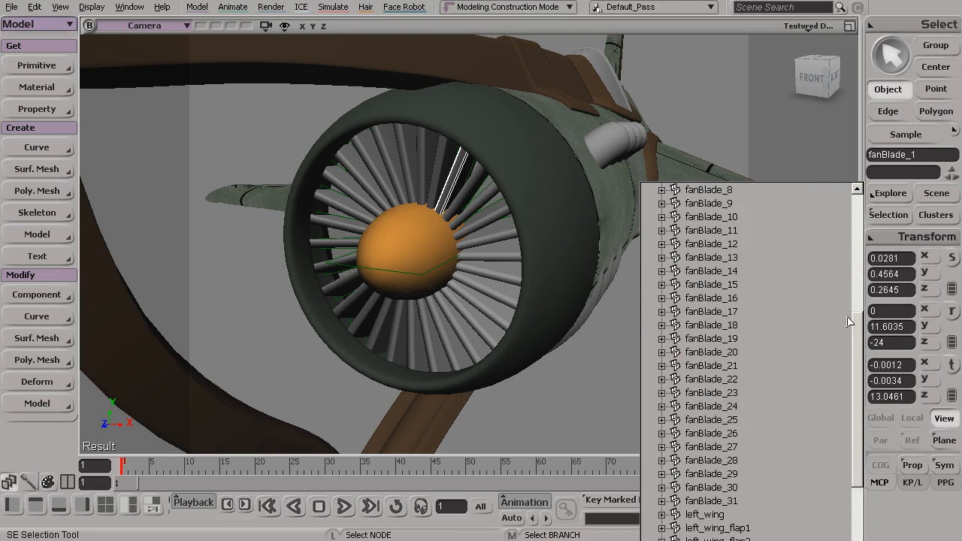
{"action": "left_click", "coordinate": [721, 448], "text": "shift"}
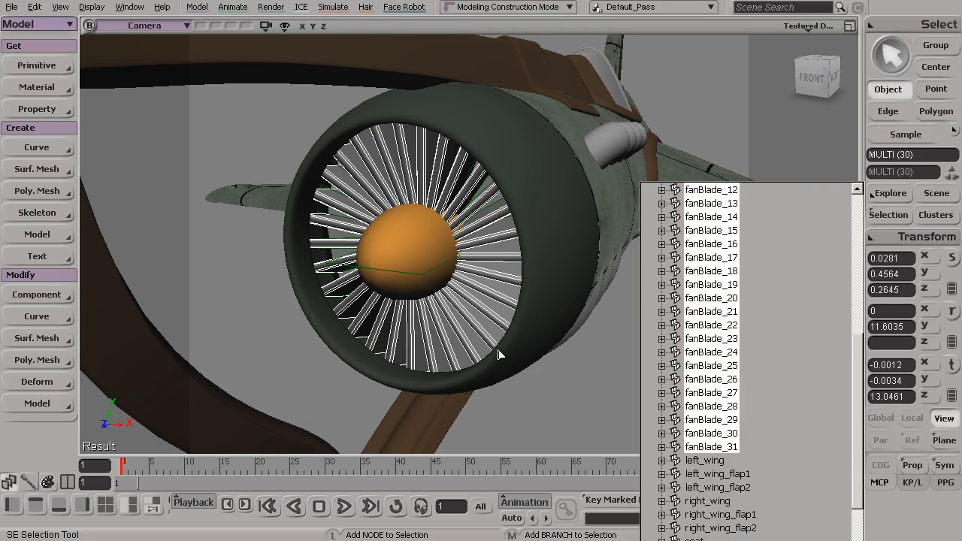
{"action": "left_click", "coordinate": [400, 258], "text": "shift"}
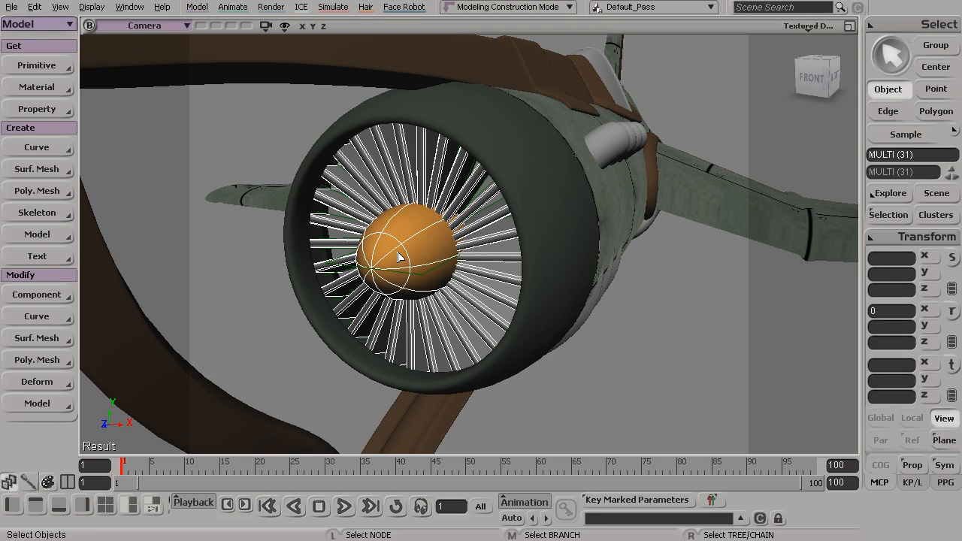
Freeze the selected fan blades and nose, clear the selection, and view the whole textured airplane.
{"action": "left_click", "coordinate": [894, 236]}
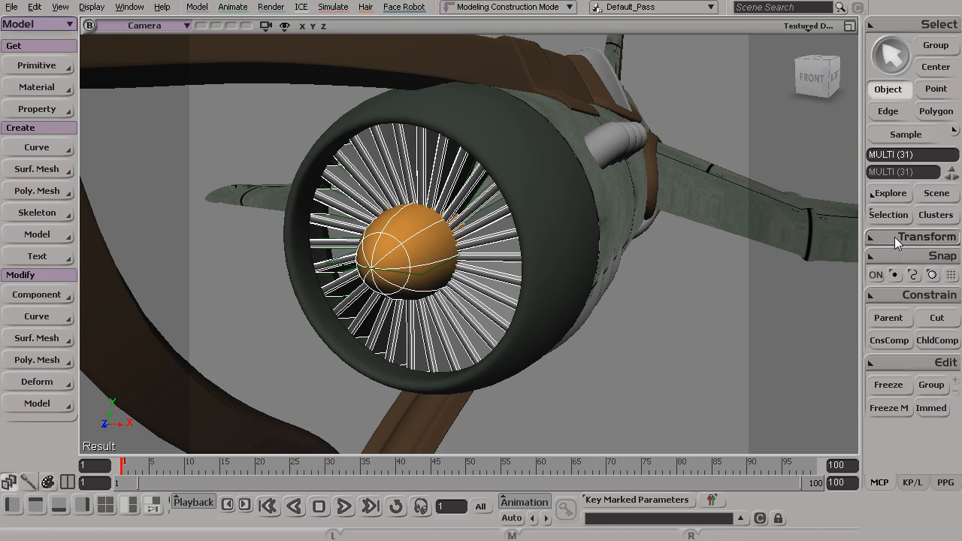
{"action": "left_click", "coordinate": [890, 386]}
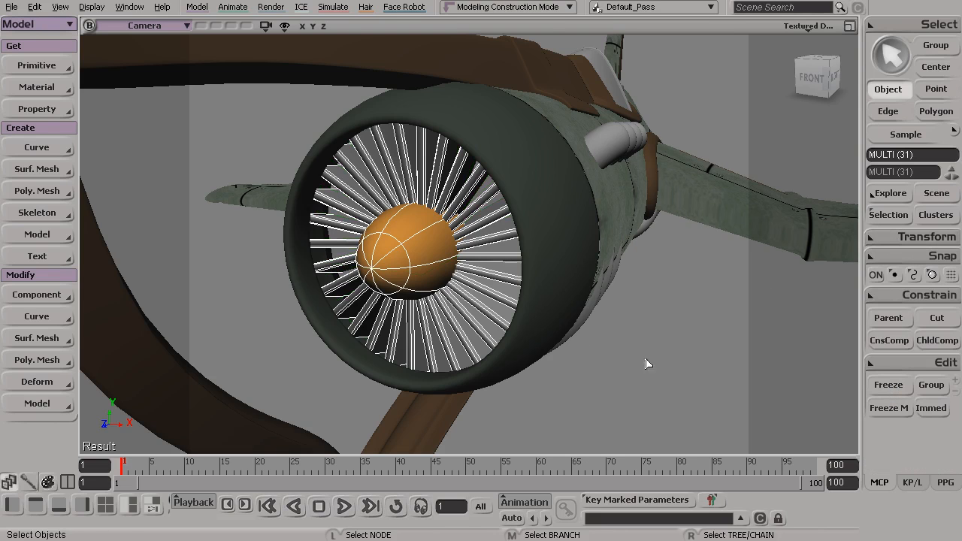
{"action": "left_click", "coordinate": [575, 361]}
{"action": "key", "text": "s"}
{"action": "left_click_drag", "start_coordinate": [580, 382], "coordinate": [536, 365]}
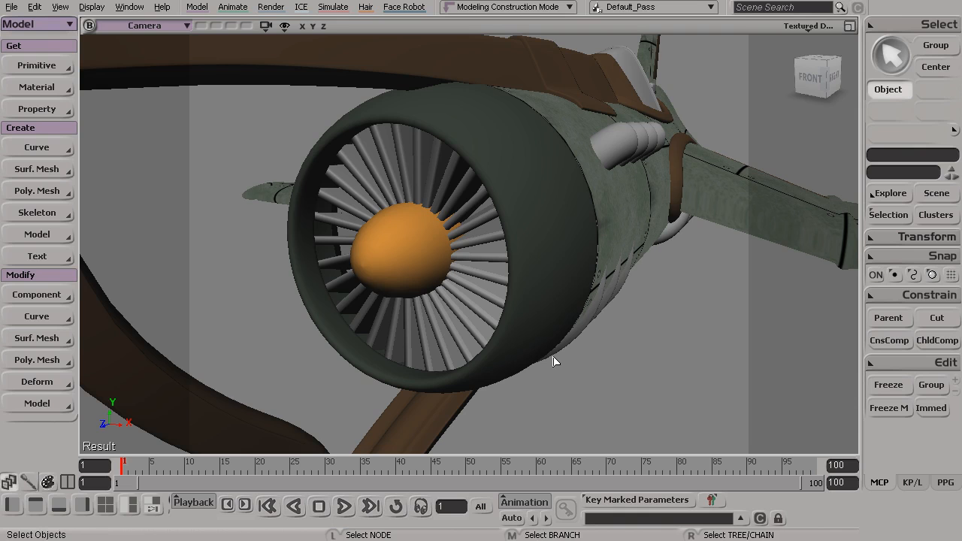
{"action": "key", "text": "s"}
{"action": "left_click_drag", "start_coordinate": [552, 327], "coordinate": [518, 337]}
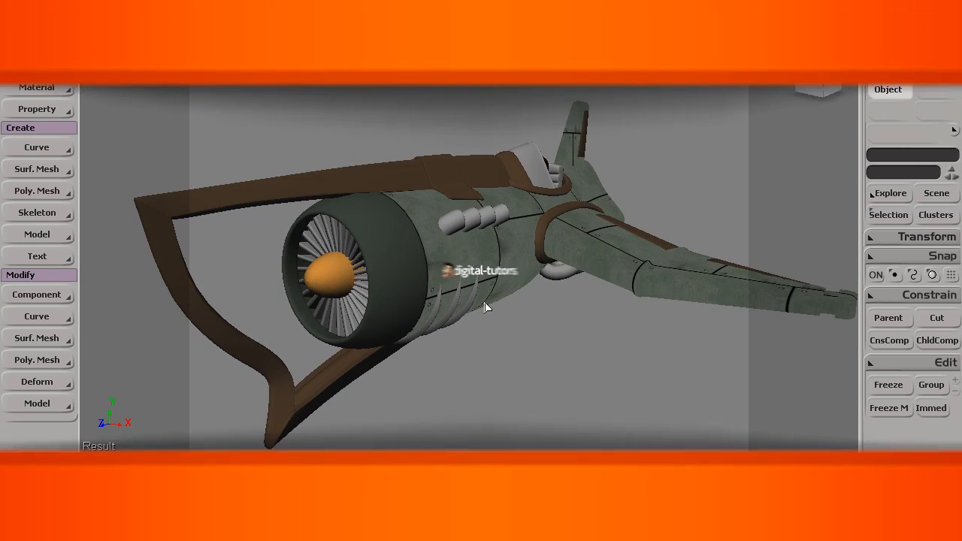